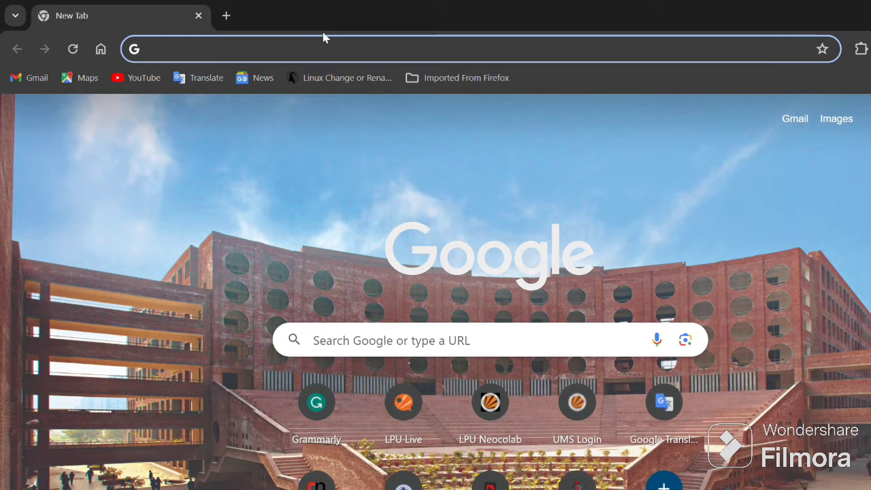
text(how)
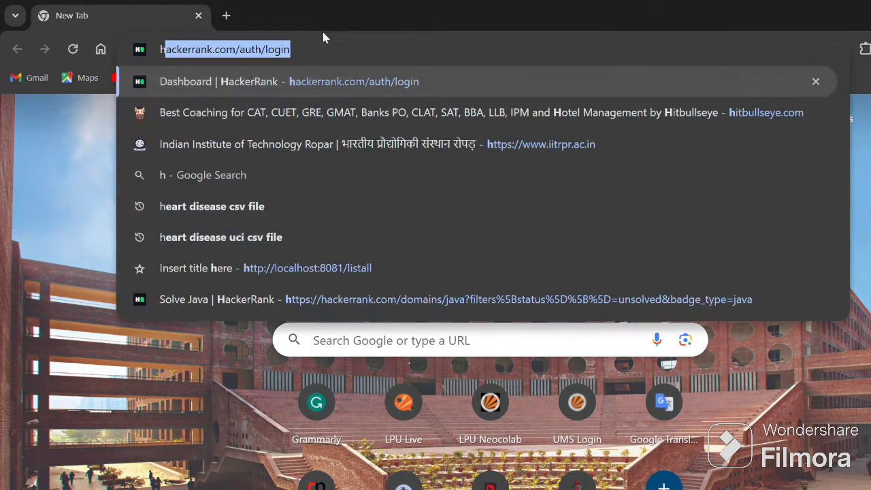
key(BackSpace)
key(BackSpace)
key(BackSpace)
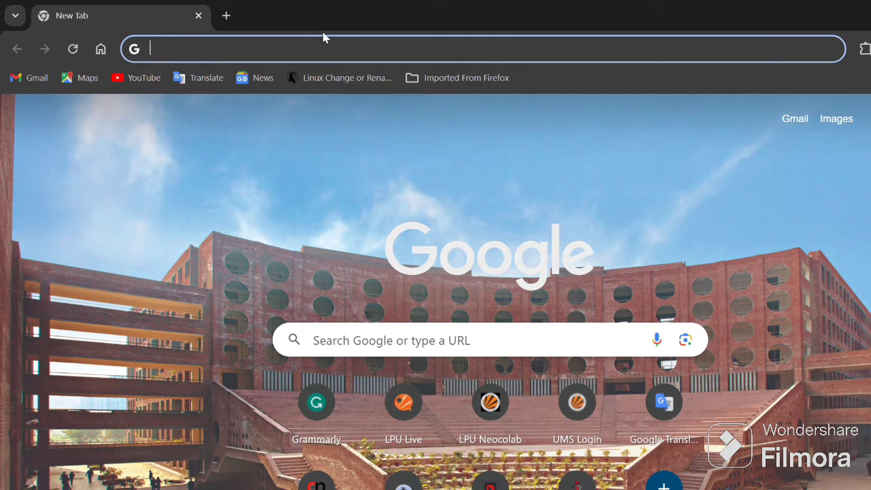
Search the web for "download jdk8" and open Oracle's Java SE 8 Archive Downloads (JDK 8u202 and earlier) page
text(do)
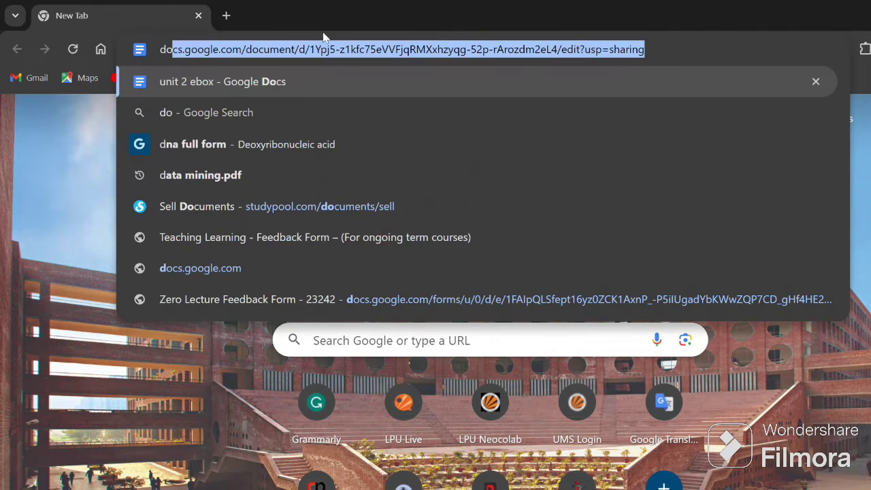
text(wnloaf)
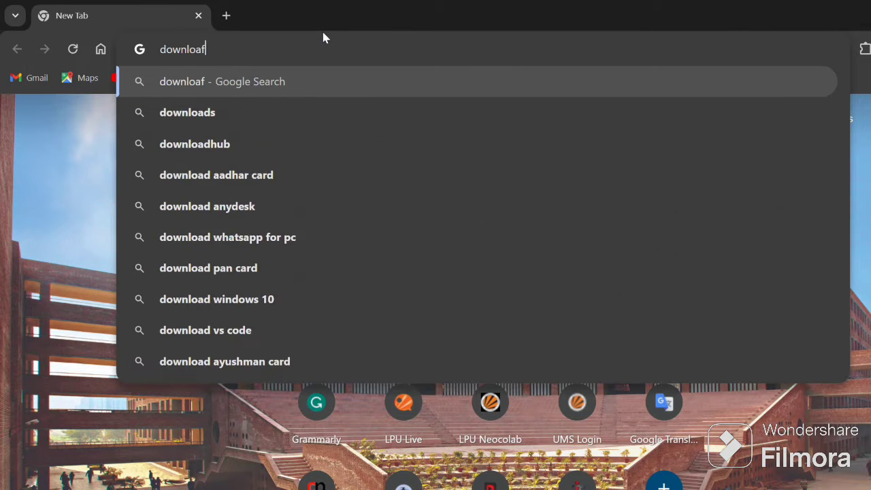
key(BackSpace)
text(d)
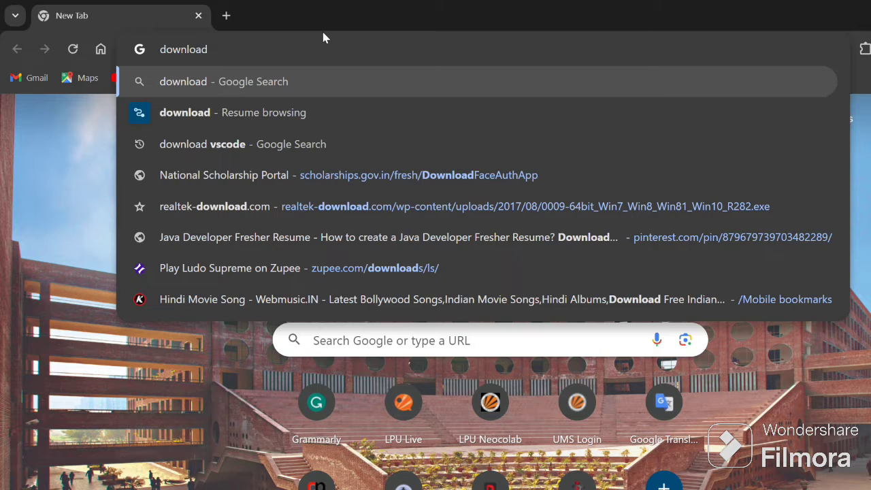
text( jdk)
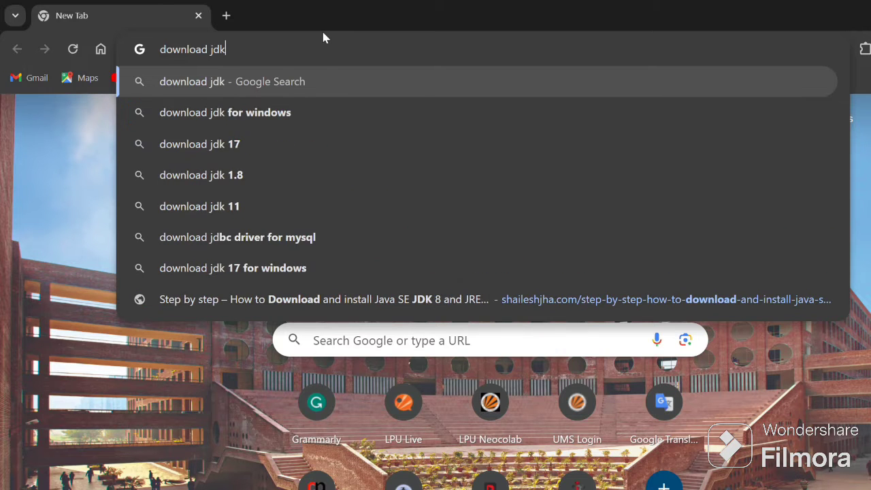
text(8)
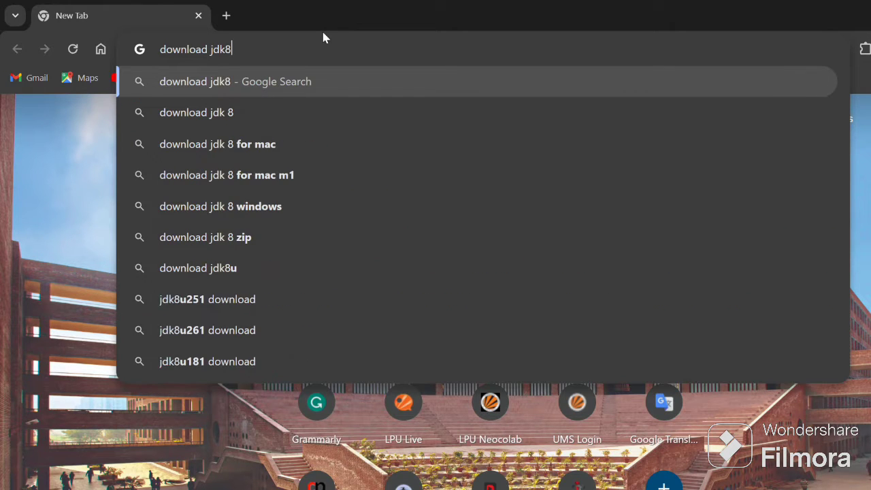
key(Return)
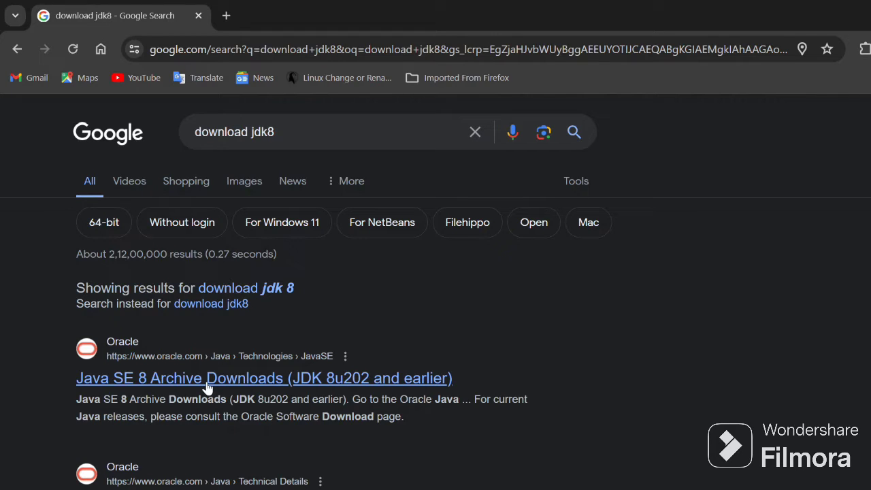
click(207, 379)
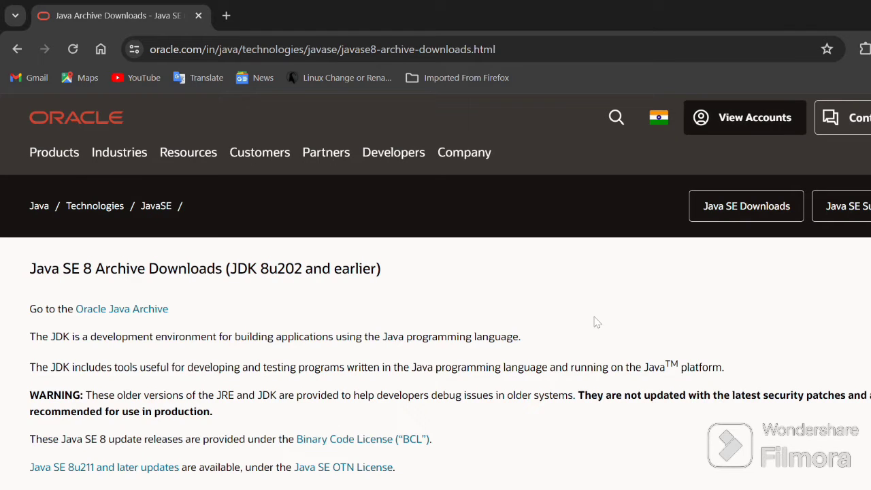
Sign in to the Oracle account using the saved username and password
click(745, 131)
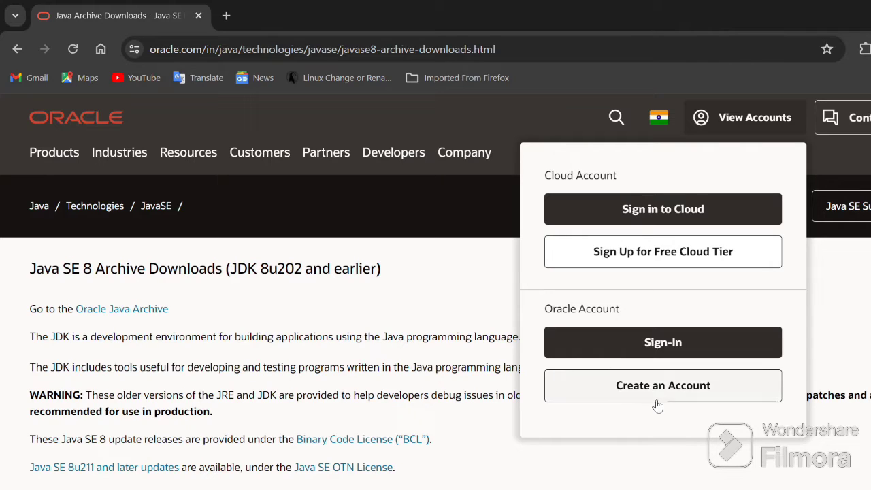
click(682, 347)
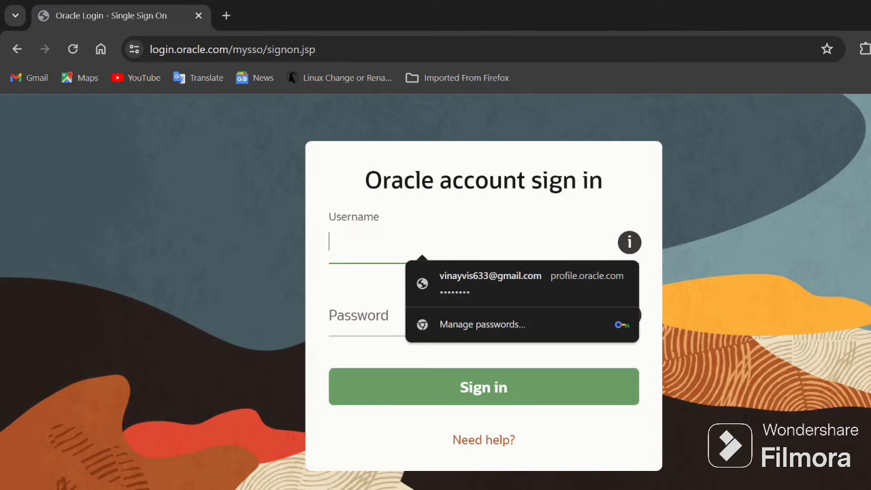
click(459, 283)
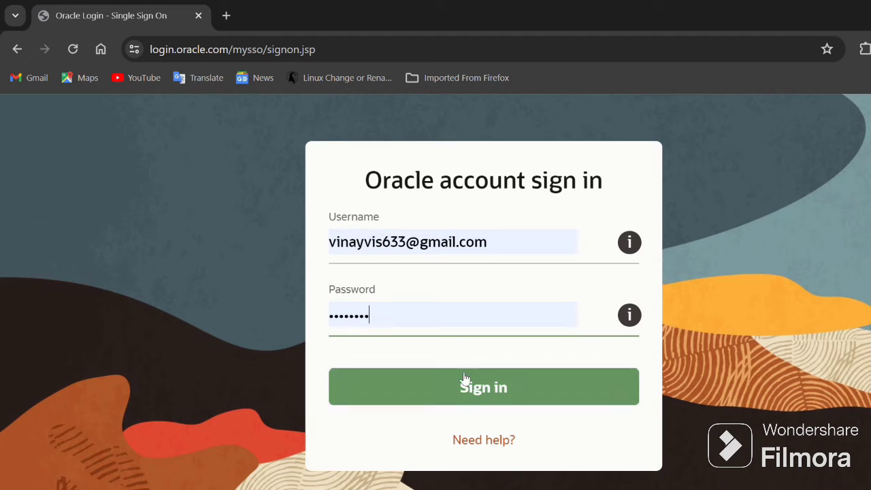
click(473, 390)
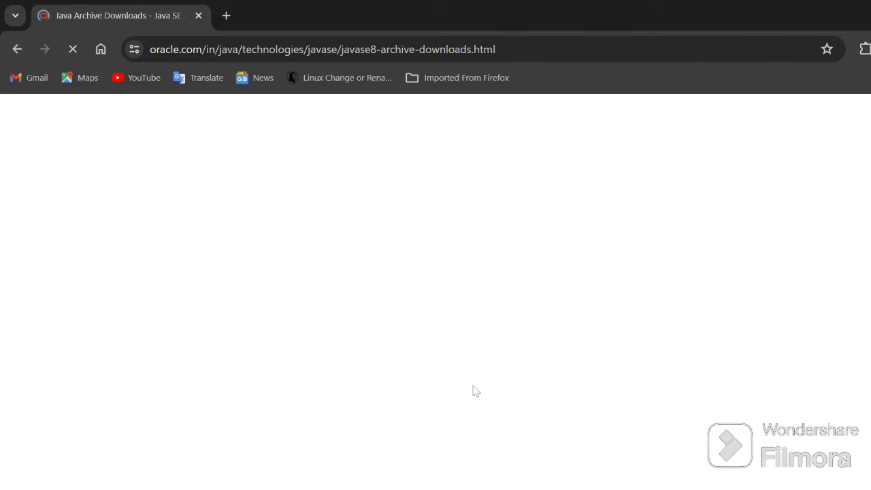
Locate the Windows installers in the JDK 8u202 list and open the properties of This PC to check the system
scroll(456, 479, down, 8)
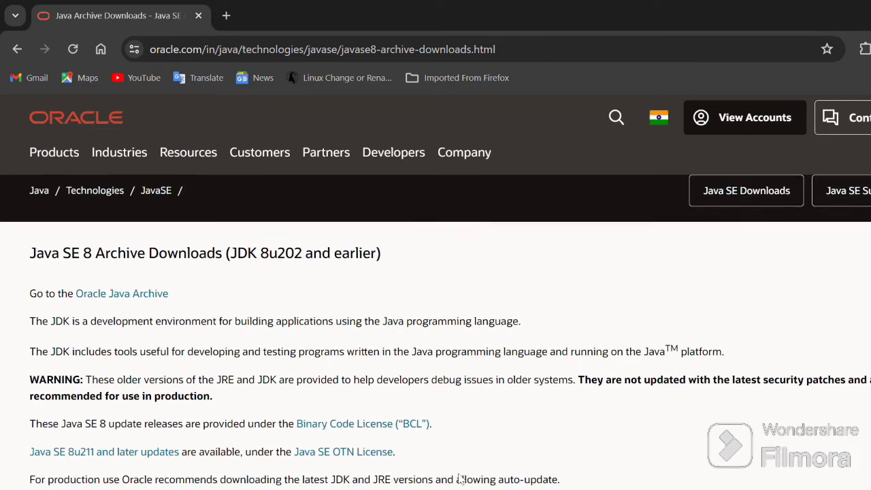
scroll(460, 479, down, 4)
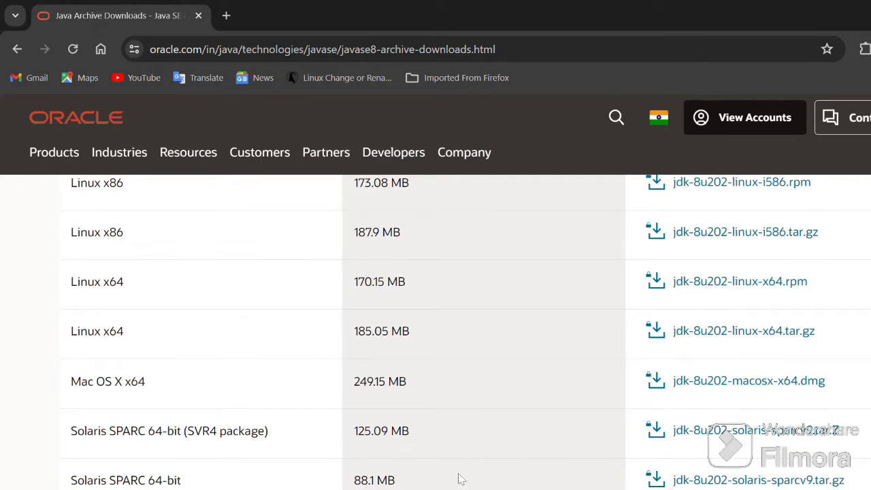
scroll(459, 478, down, 4)
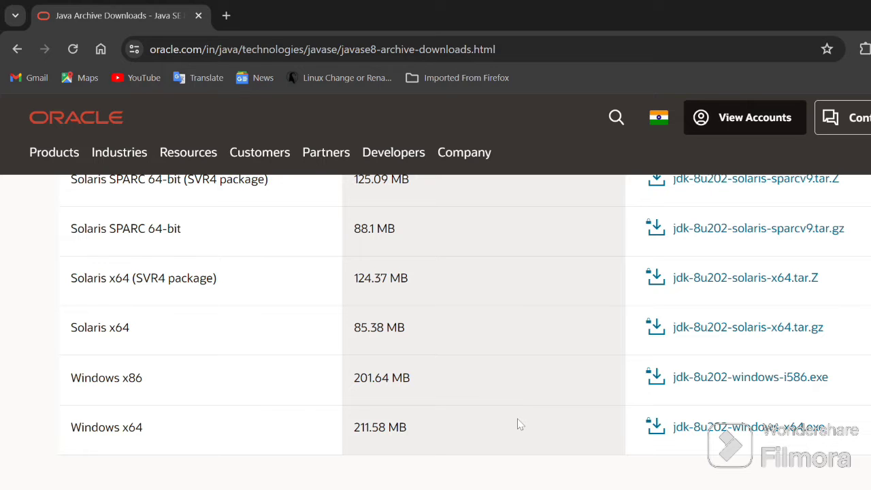
key(super+d)
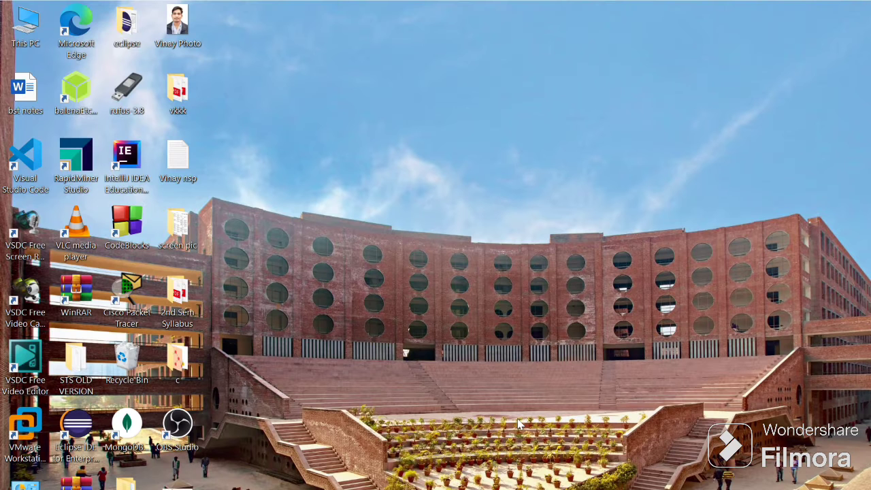
right_click(22, 19)
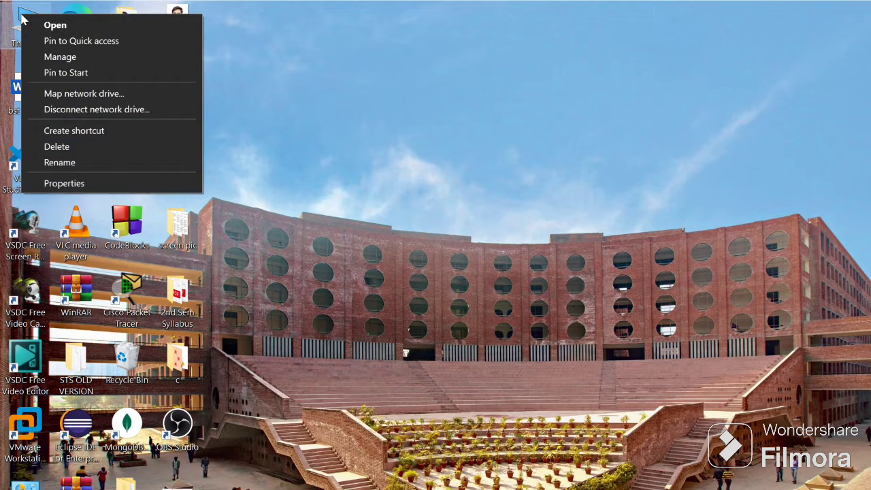
click(63, 184)
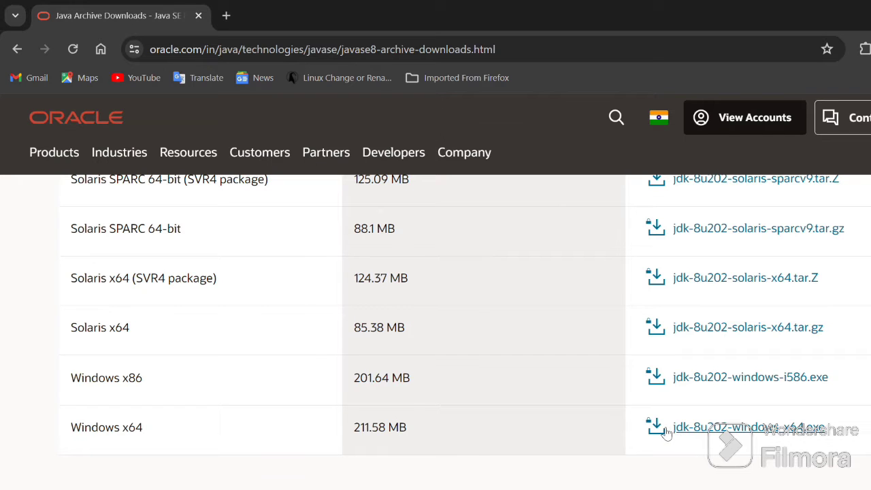
Accept the Oracle Binary Code License Agreement and download jdk-8u202-windows-x64.exe for Windows x64
click(695, 432)
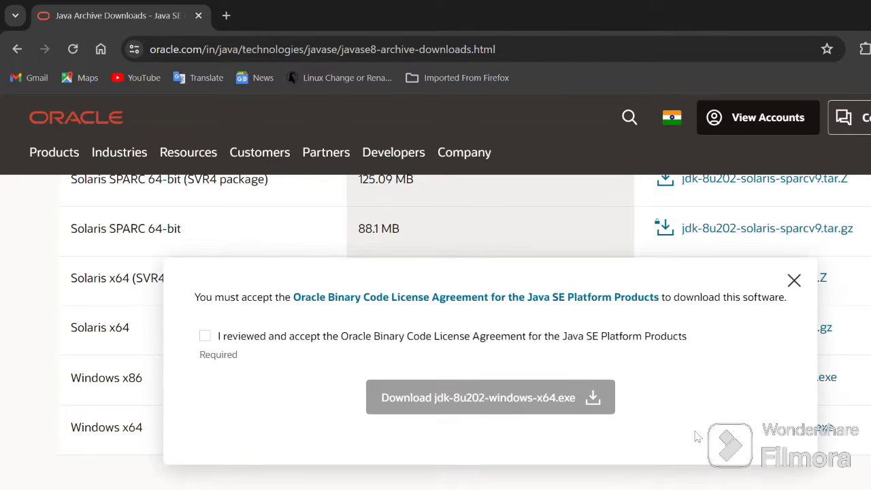
click(204, 335)
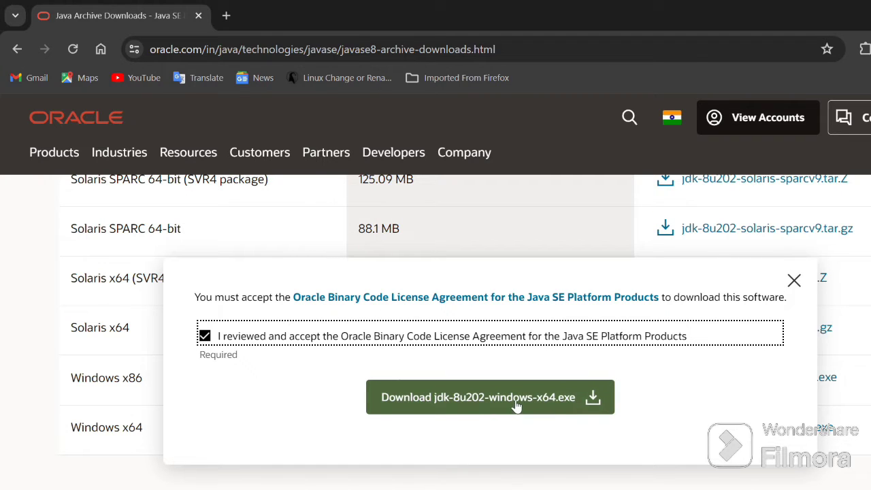
click(593, 402)
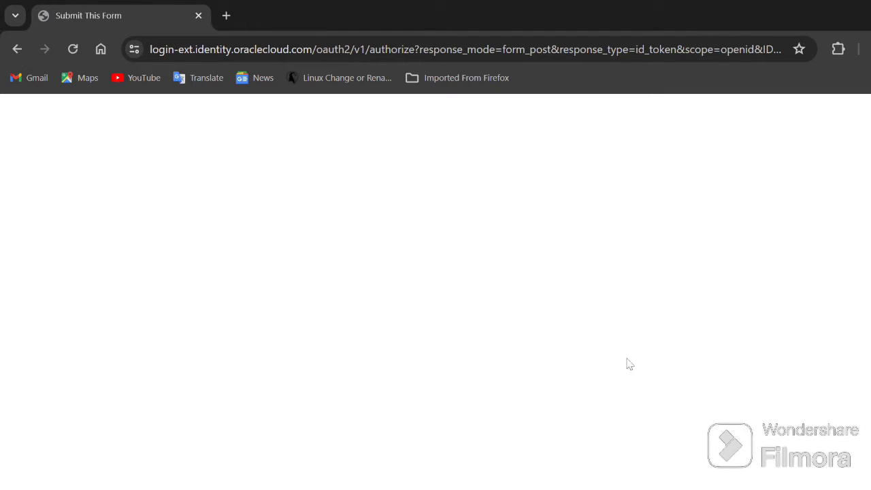
Check the progress of the JDK installer download in the recent download history
click(870, 49)
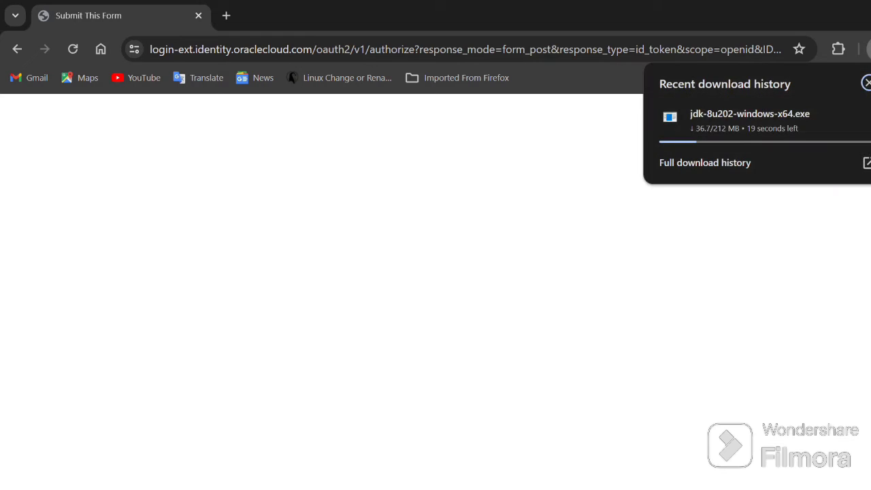
click(341, 205)
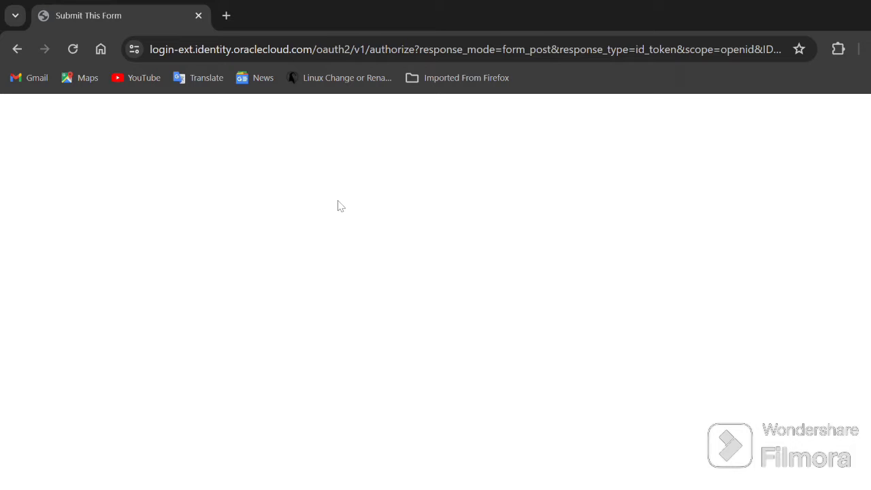
click(228, 15)
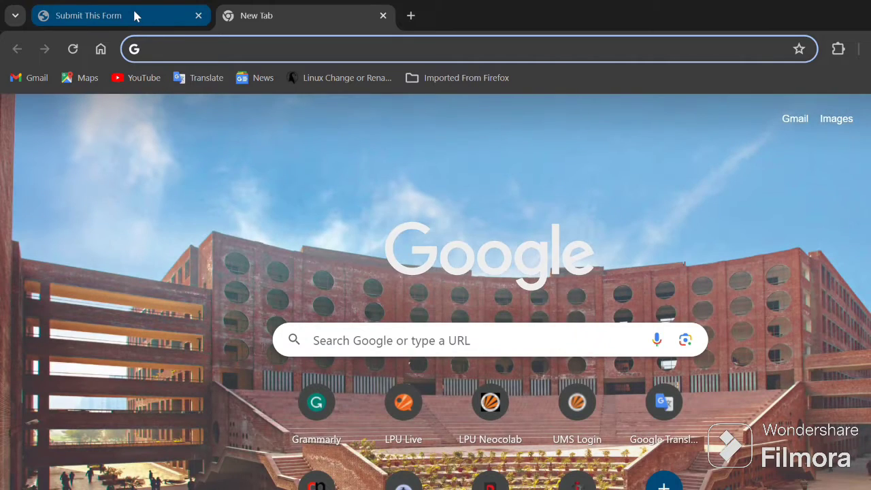
click(136, 16)
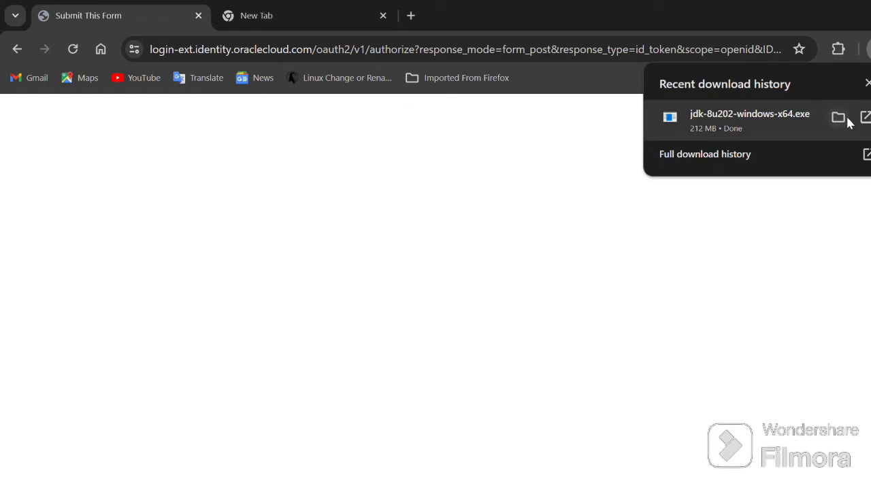
Show the downloaded jdk-8u202-windows-x64.exe in its folder and run it as administrator
click(840, 118)
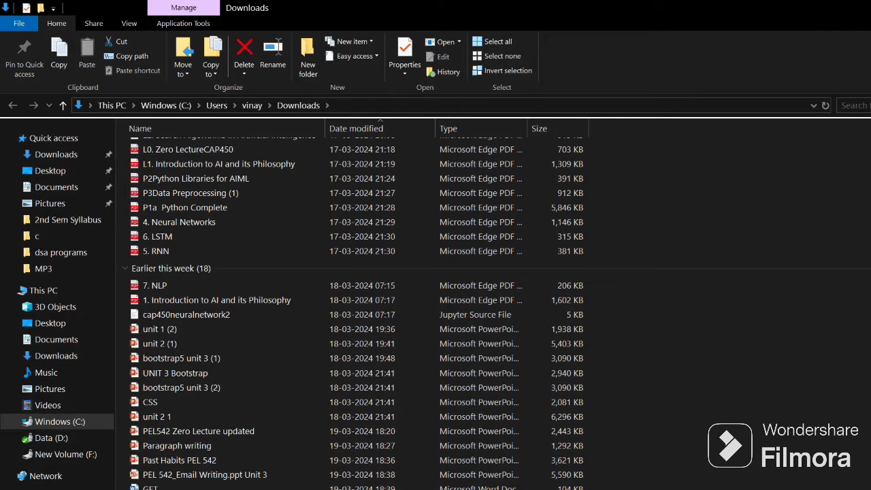
right_click(322, 487)
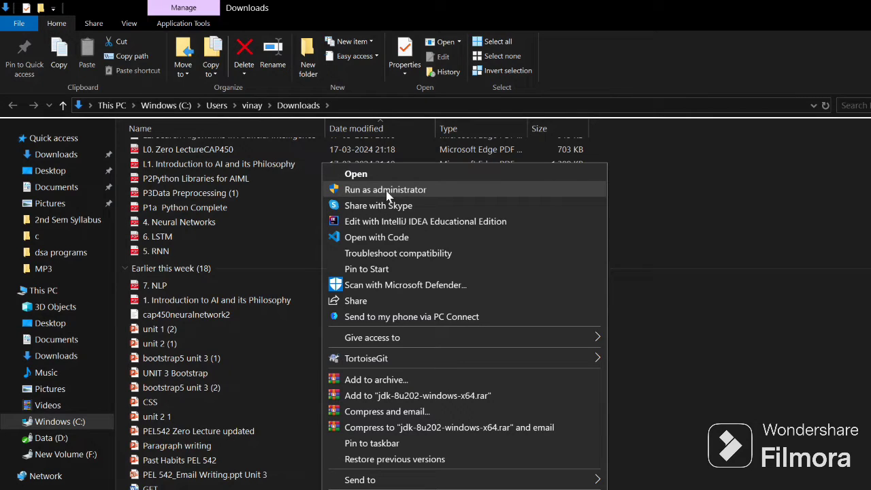
click(386, 193)
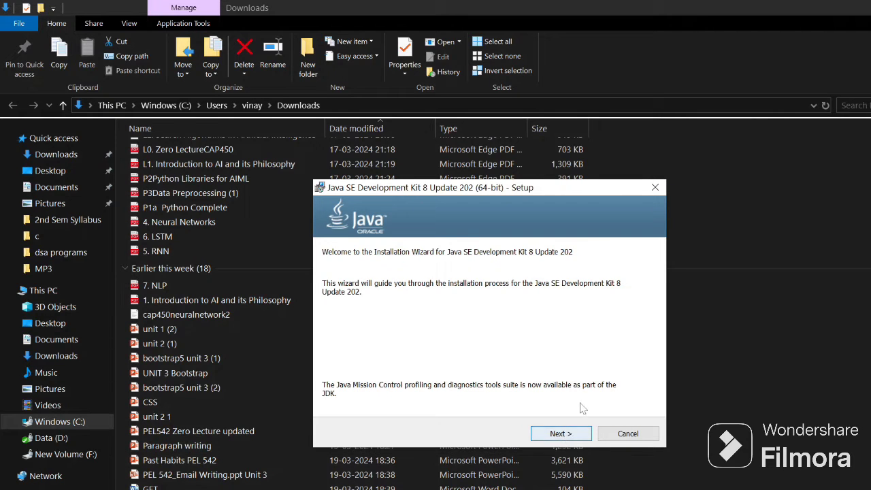
Install Java SE Development Kit 8 Update 202 (64-bit) with the default features and destination folders, and close the finished setup
click(747, 240)
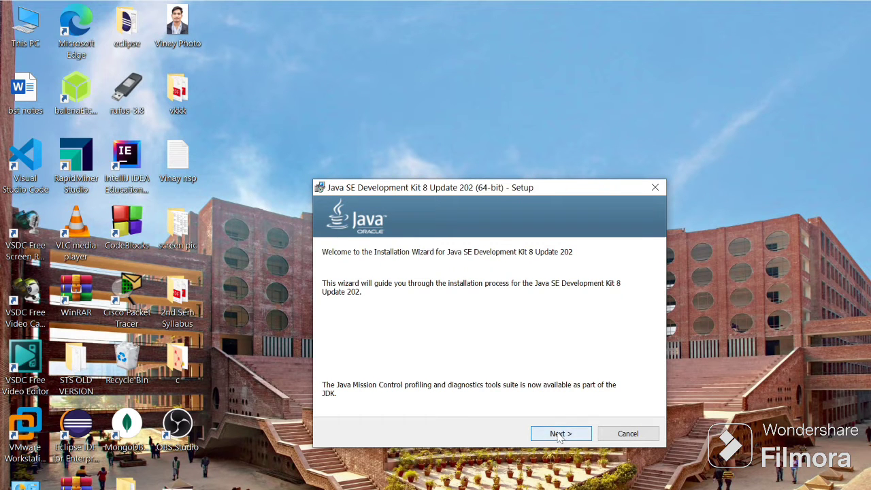
click(560, 435)
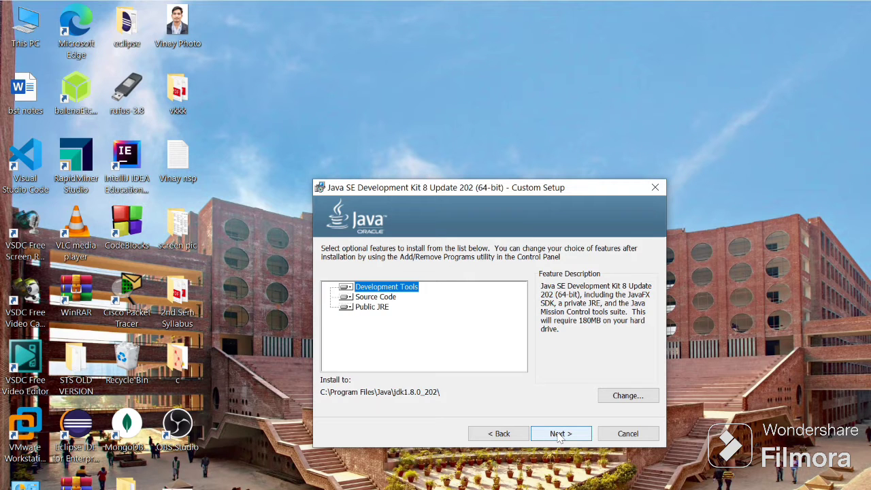
click(559, 434)
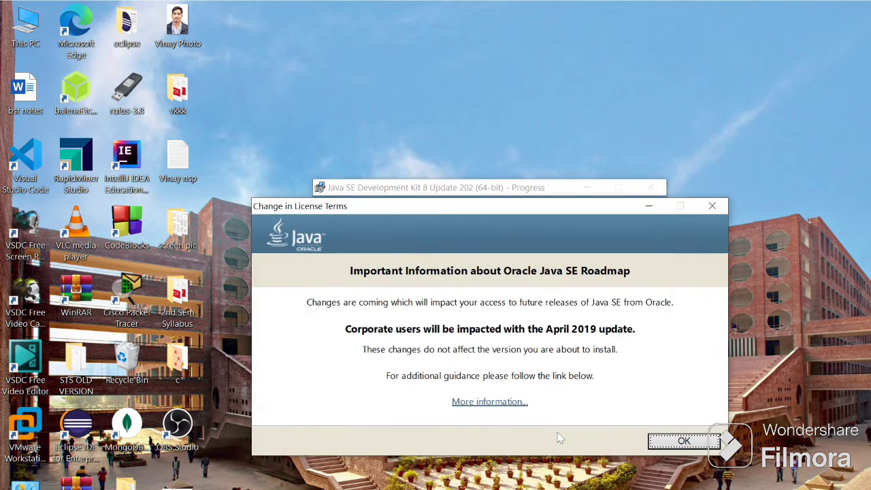
click(703, 440)
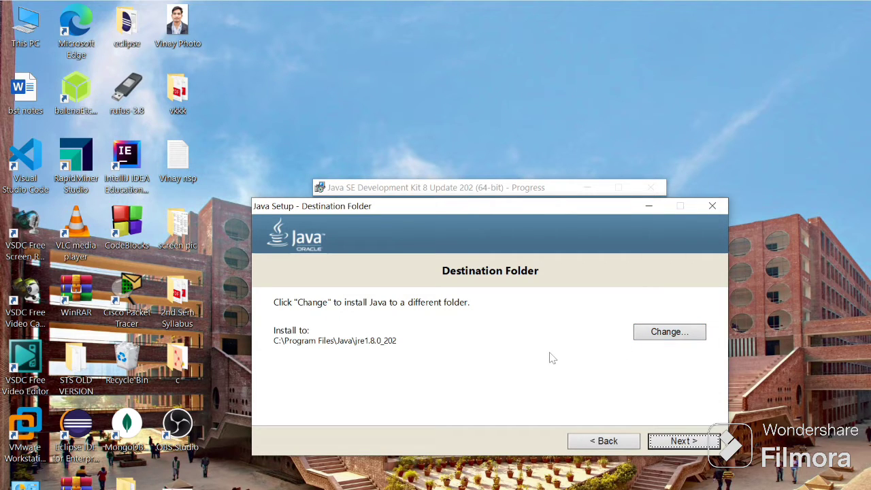
click(678, 441)
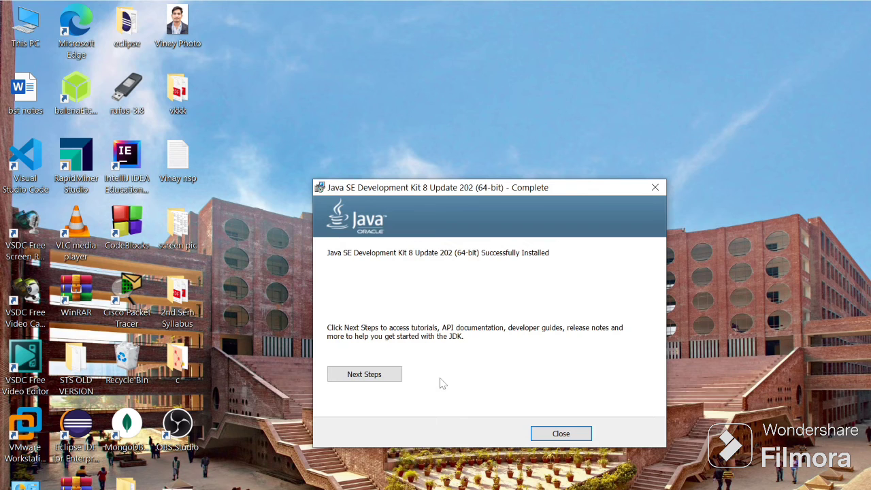
click(561, 434)
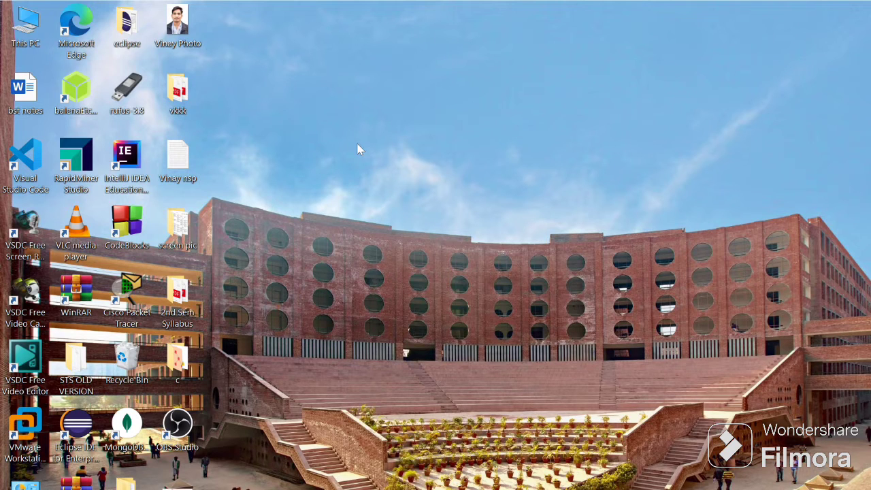
Open the bin folder of the installed JDK at C:\Program Files\Java\jdk1.8.0_202\bin in File Explorer
double_click(26, 23)
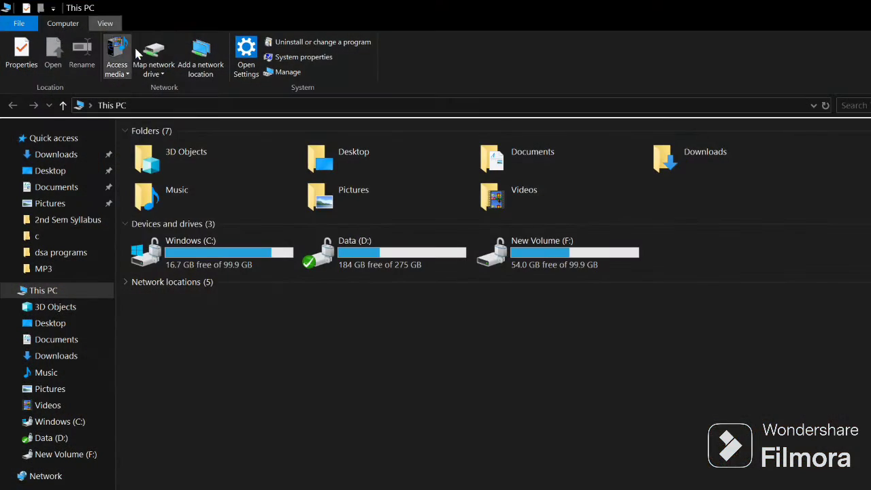
click(210, 255)
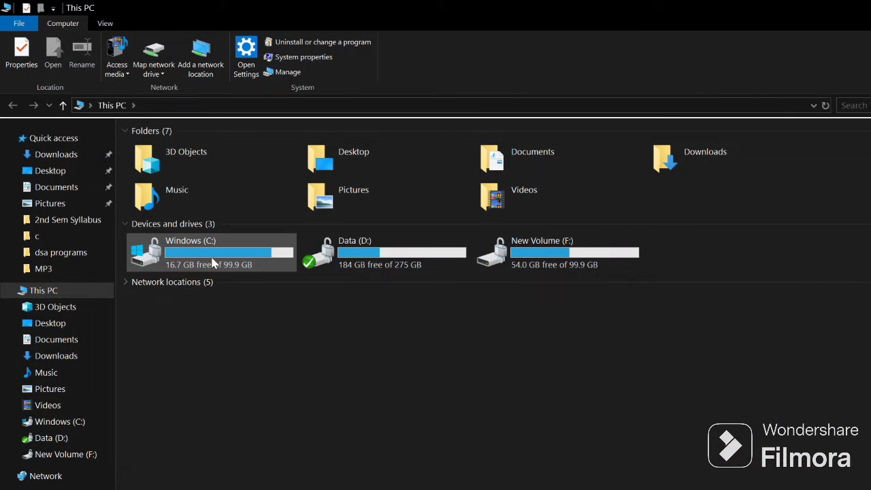
double_click(210, 254)
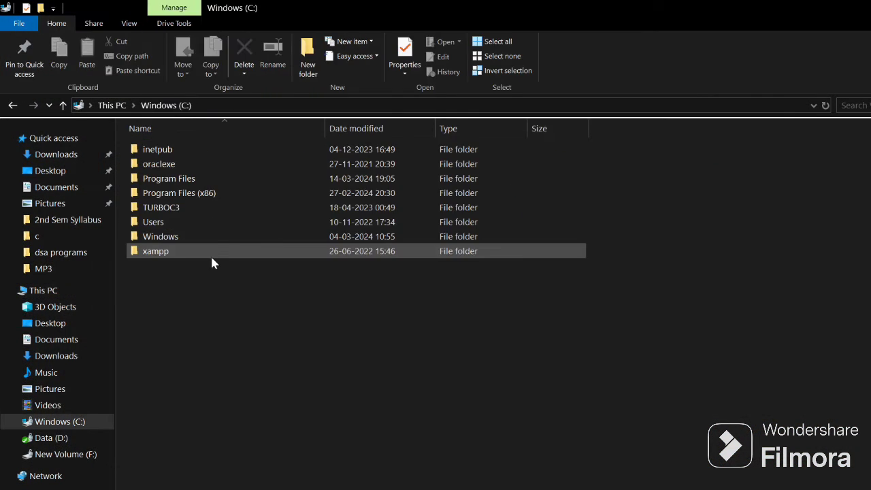
double_click(169, 181)
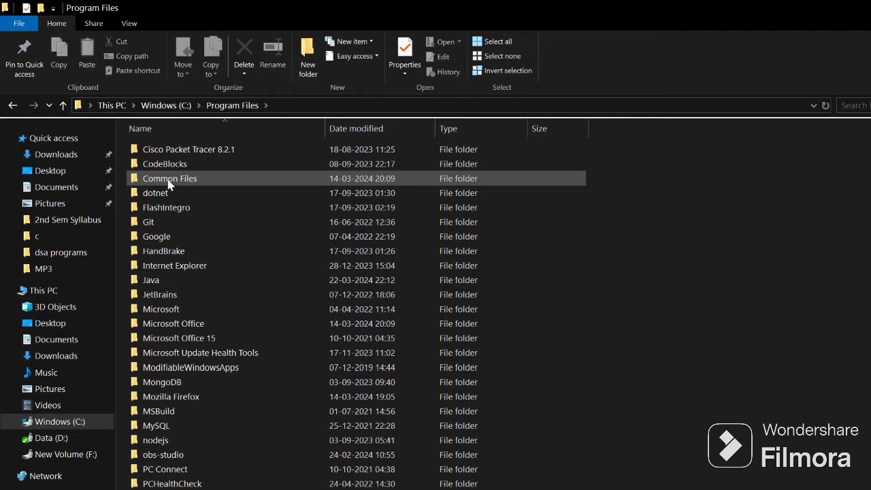
double_click(192, 280)
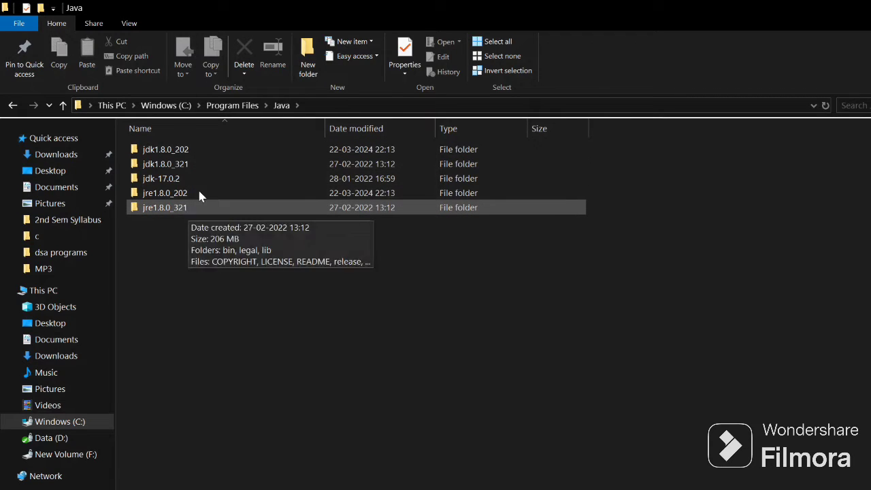
double_click(195, 150)
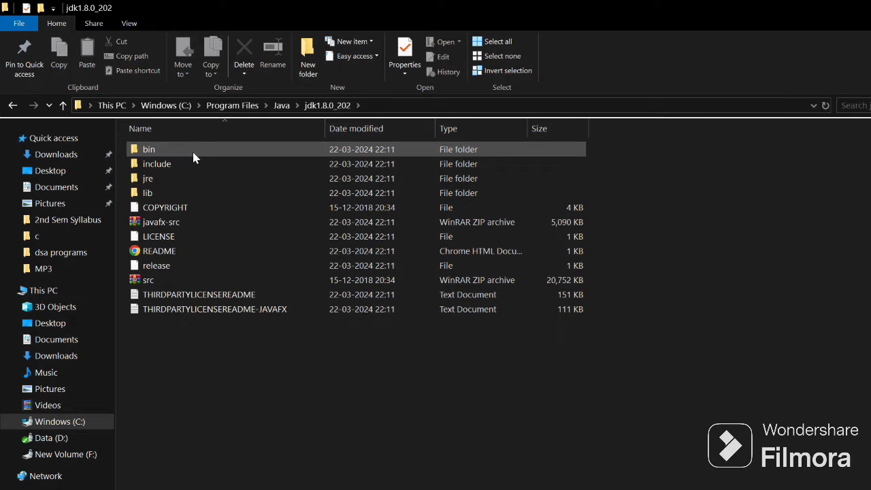
double_click(193, 154)
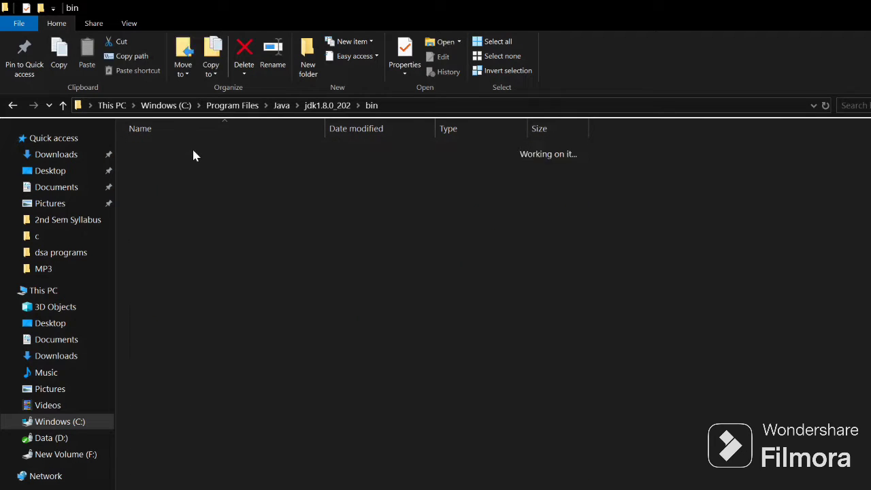
Copy the full path of the JDK's bin folder
click(393, 110)
click(392, 109)
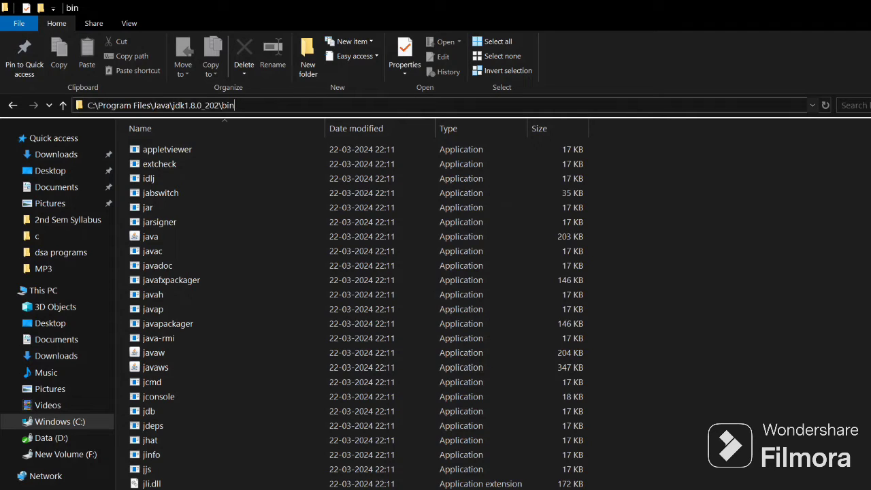
key(ctrl+a)
key(ctrl+c)
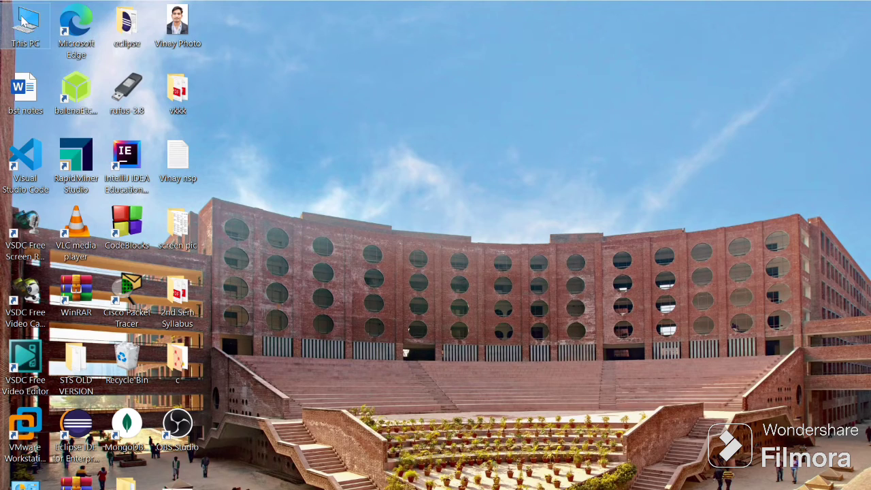
Open the Environment Variables dialog through the advanced system settings in the properties of This PC
right_click(22, 23)
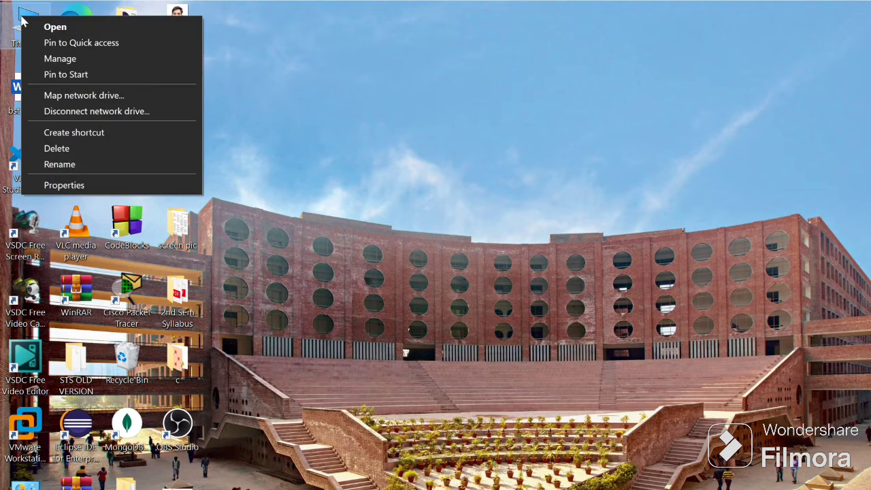
click(59, 184)
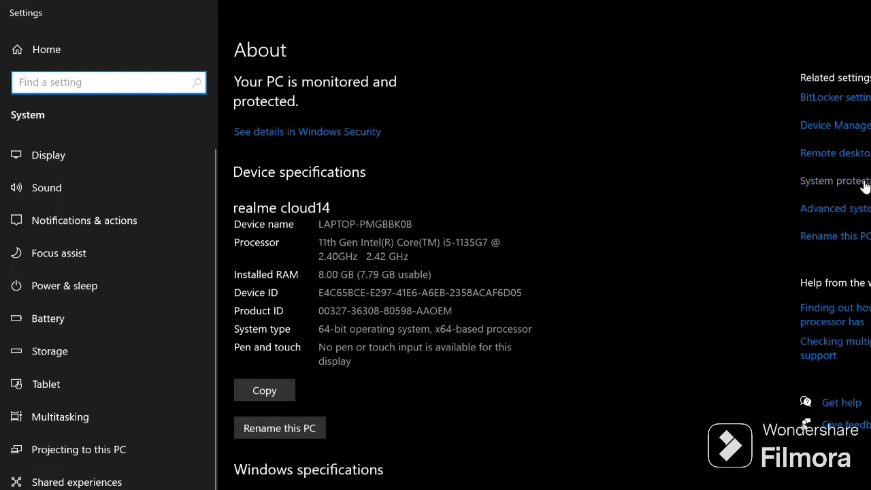
click(836, 209)
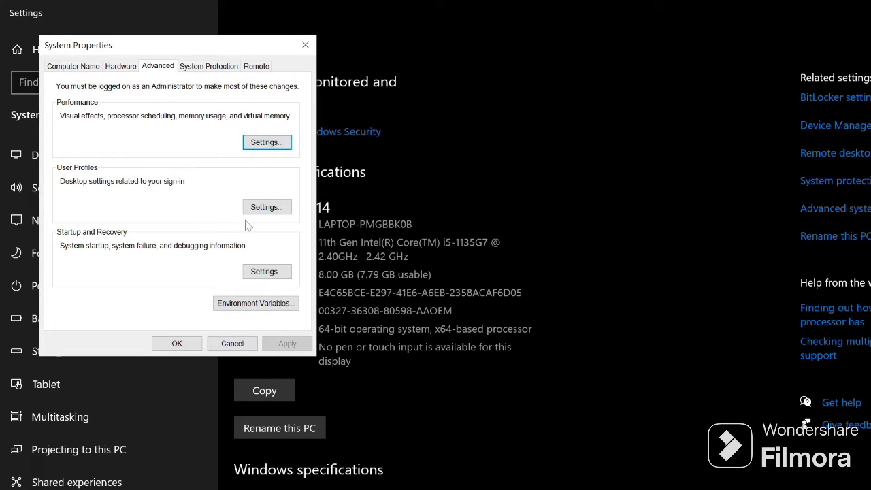
click(248, 310)
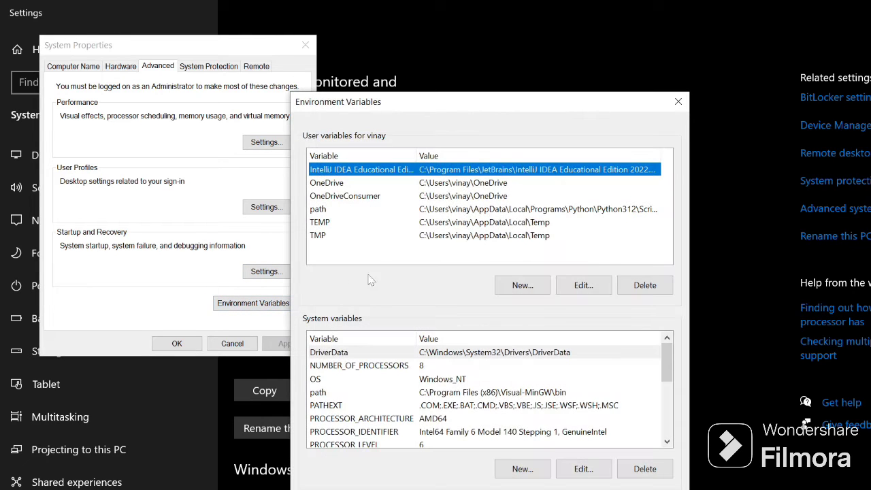
Create the user variable "path" with the value C:\Program Files\Java\jdk1.8.0_202\bin and confirm the environment variable and system property dialogs
click(535, 288)
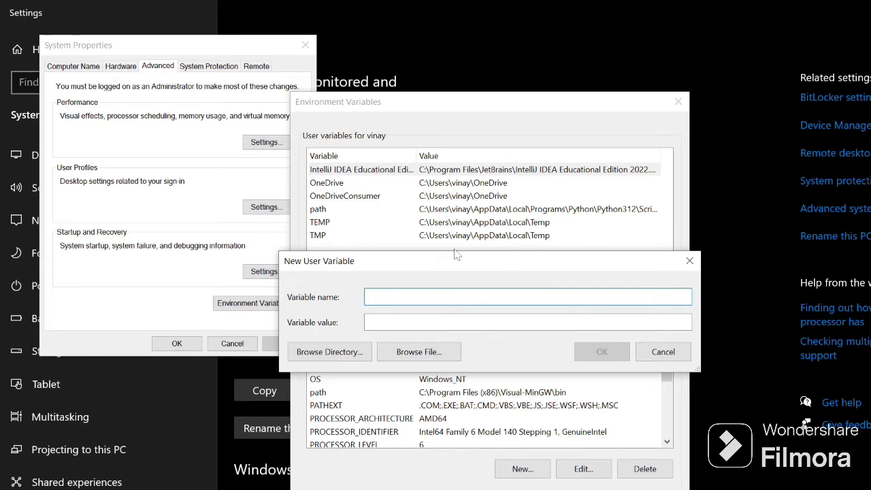
text(path)
key(ctrl+v)
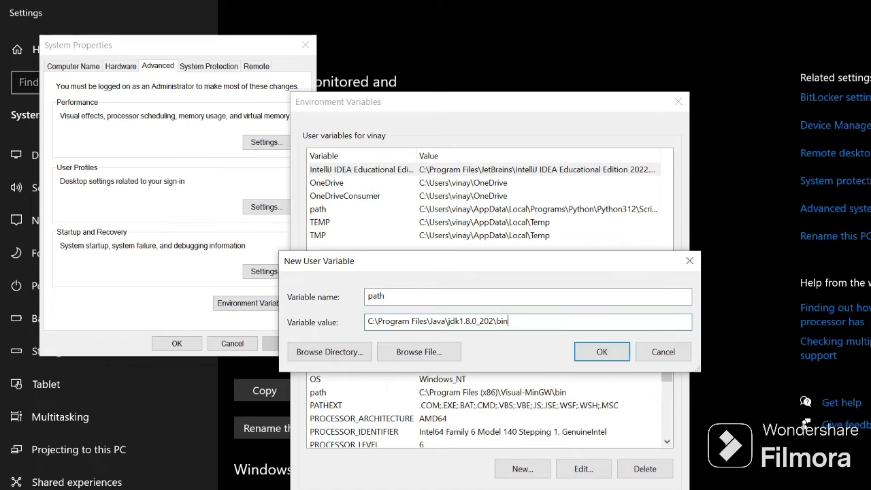
click(602, 352)
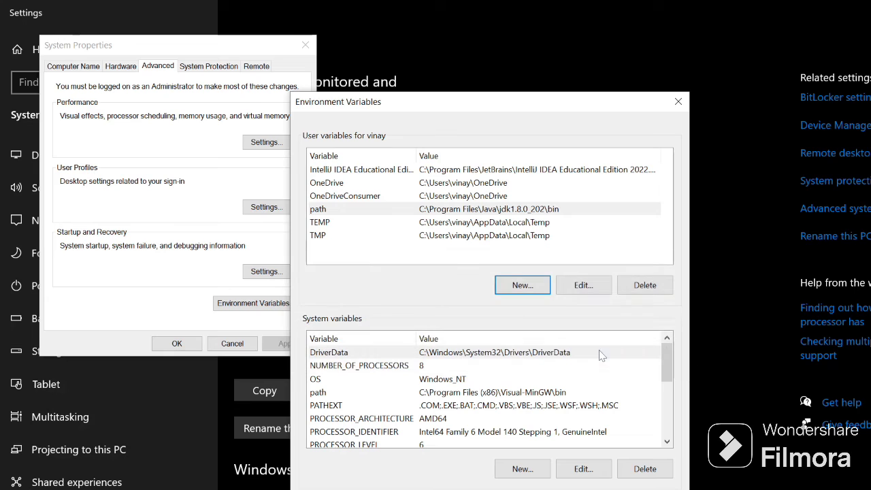
click(386, 394)
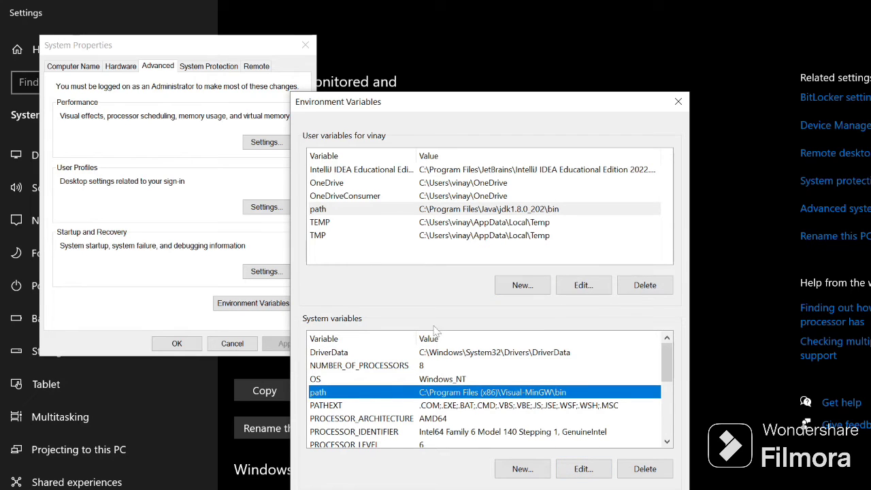
click(469, 209)
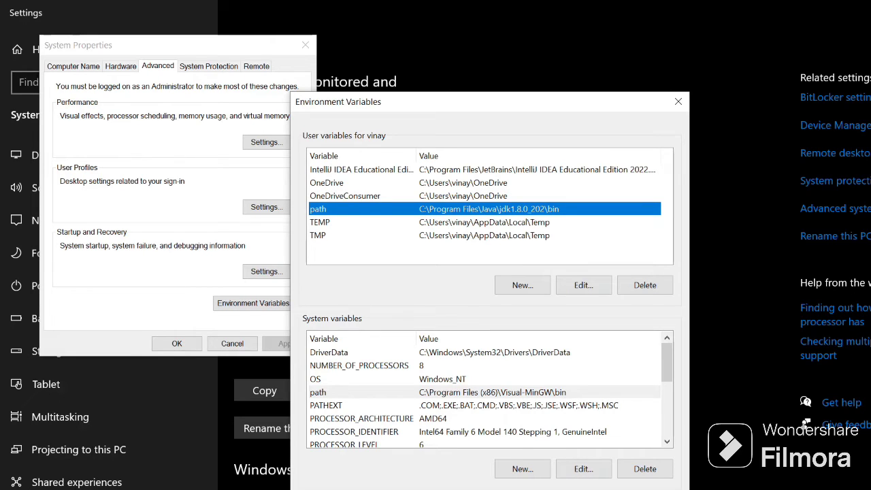
click(584, 489)
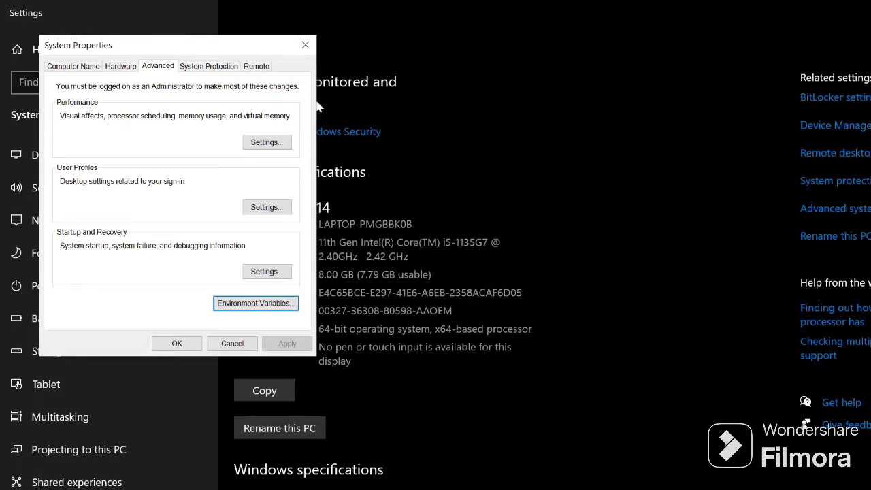
click(179, 344)
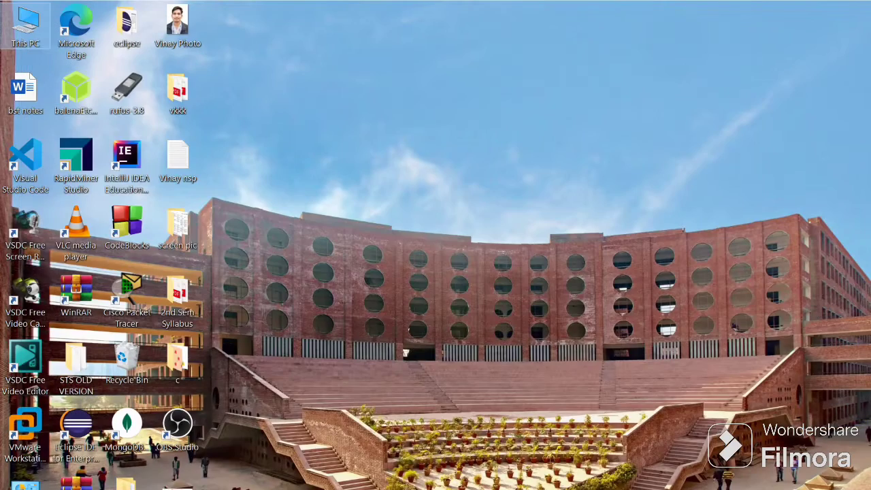
Refresh the desktop, start Command Prompt as administrator and check the installed Java version with "java -version"
right_click(443, 73)
click(505, 117)
key(super)
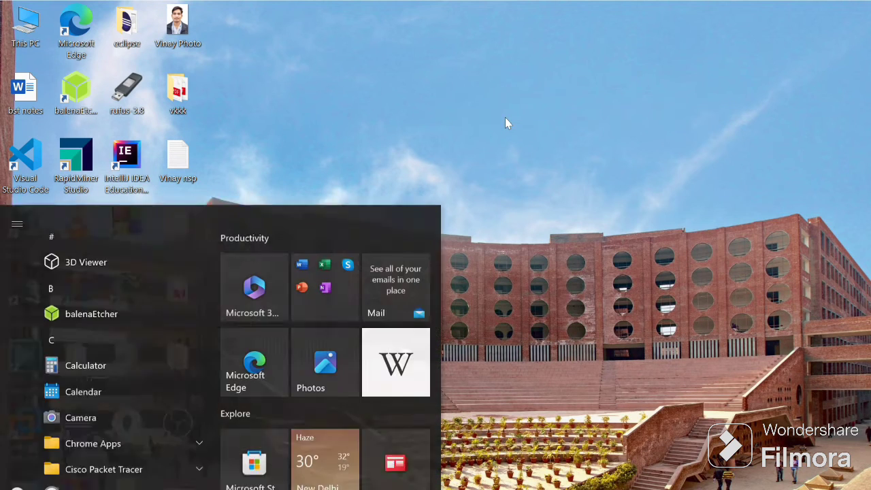
text(cm)
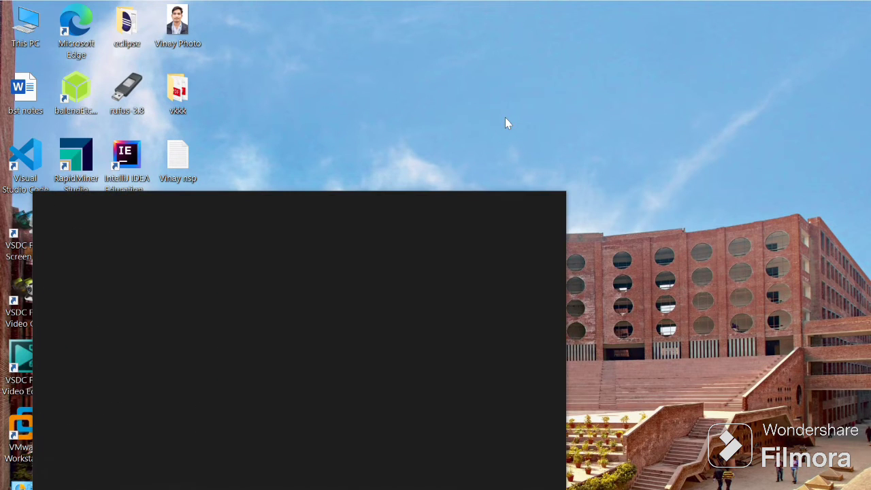
text(d)
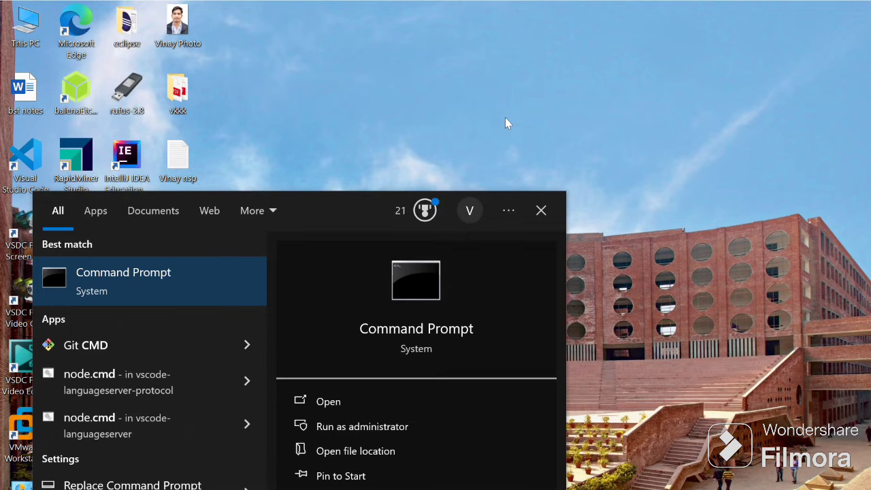
key(ctrl+shift+Return)
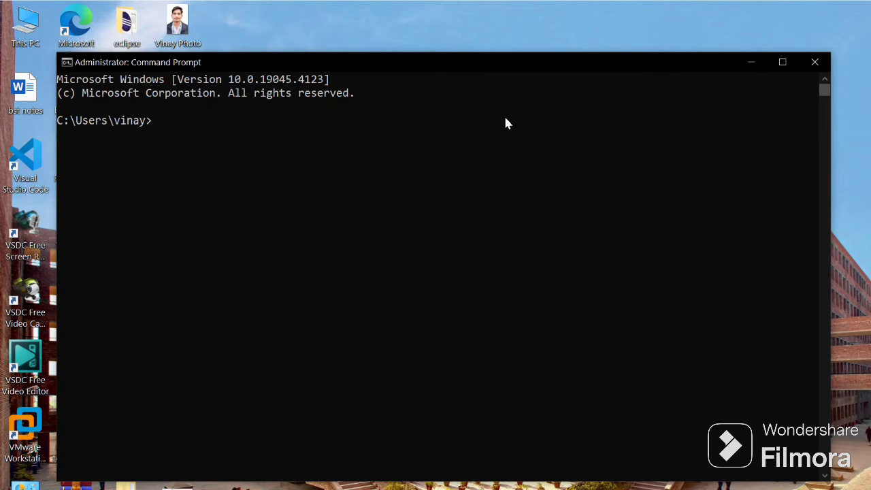
text(java -version)
key(Return)
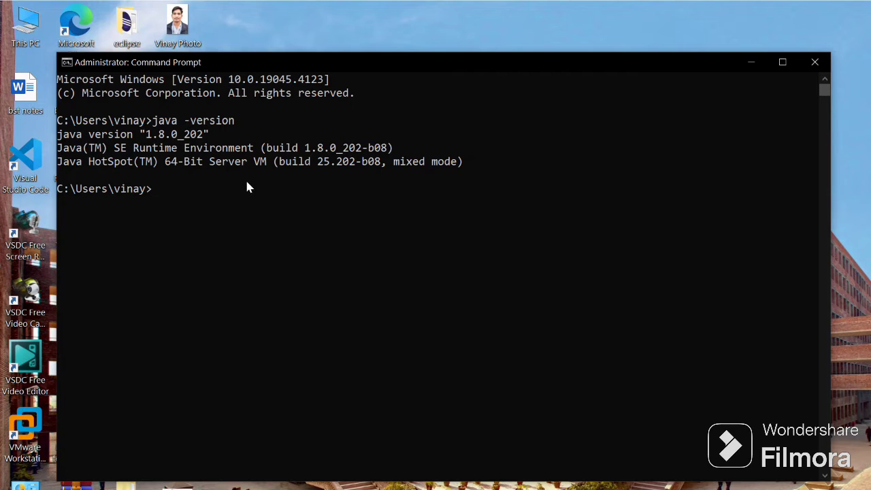
Show the desktop and open a new Notepad document in a maximized window
key(super+d)
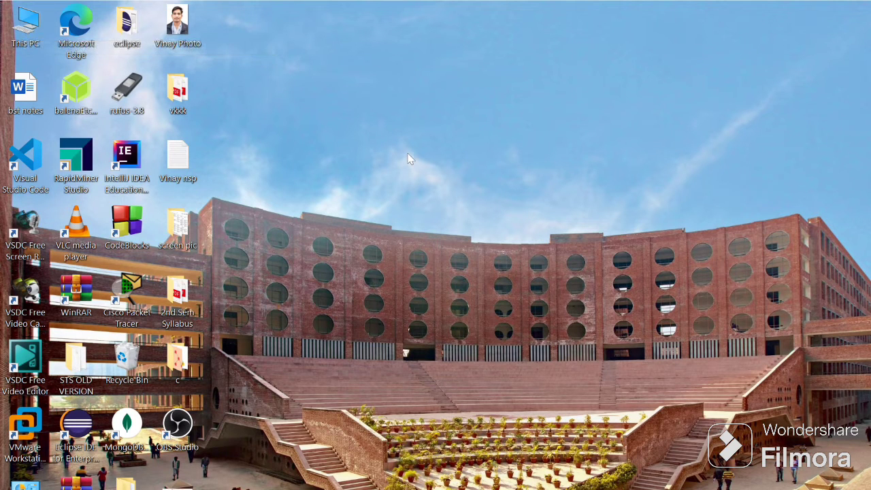
key(super)
text(n)
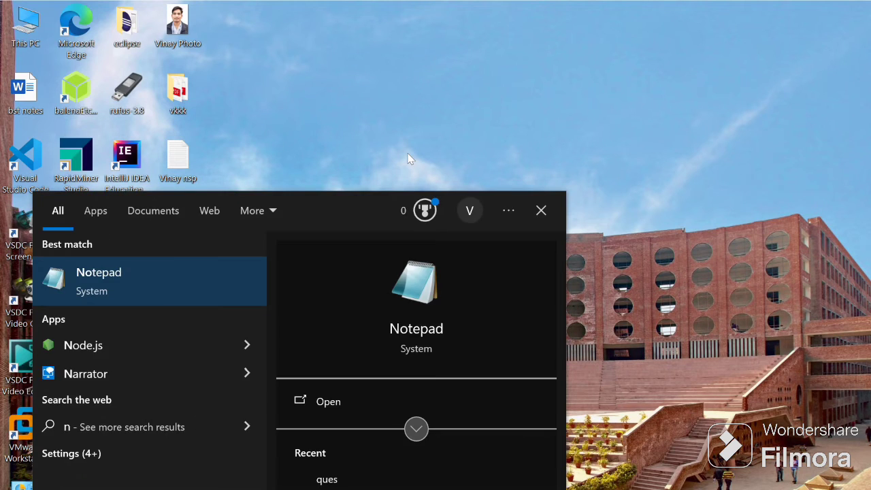
key(Return)
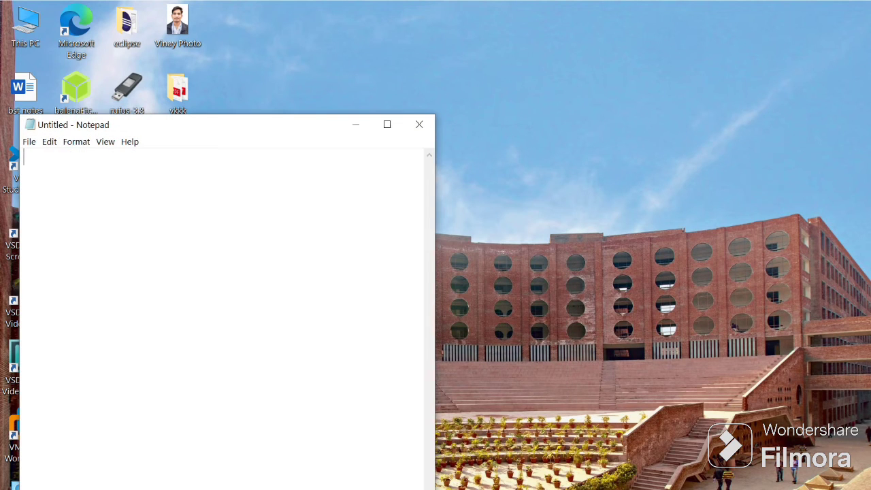
click(388, 124)
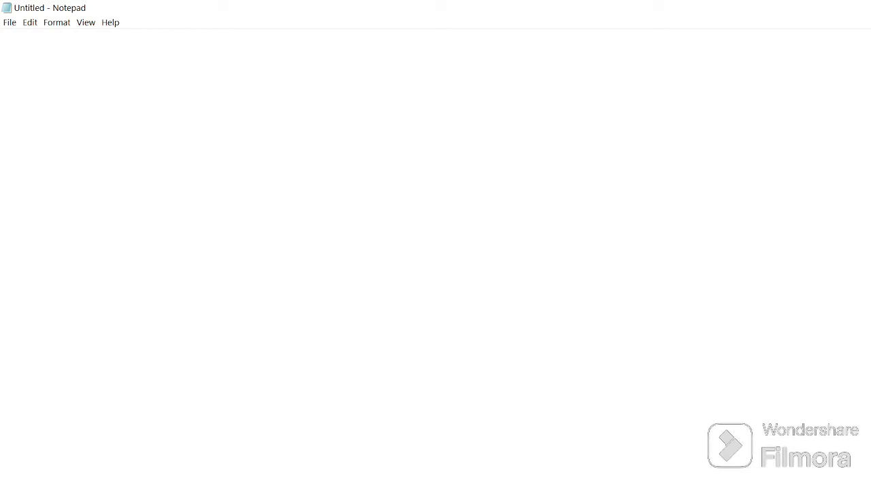
Start the Java class with "class A {" and indent the line below it
text(cla)
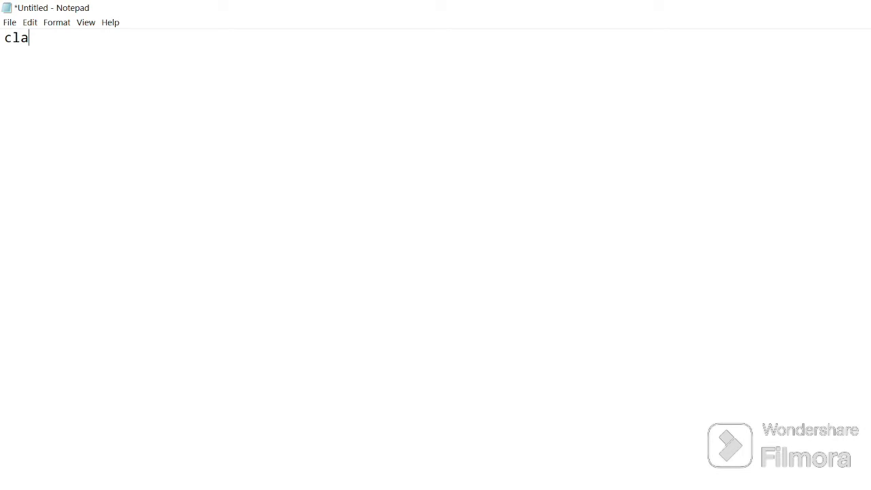
text(ss A {)
key(Return)
key(Return)
key(Up)
key(Tab)
Write the main method header "public static void main(String[] args) {" inside class A
text(public stat)
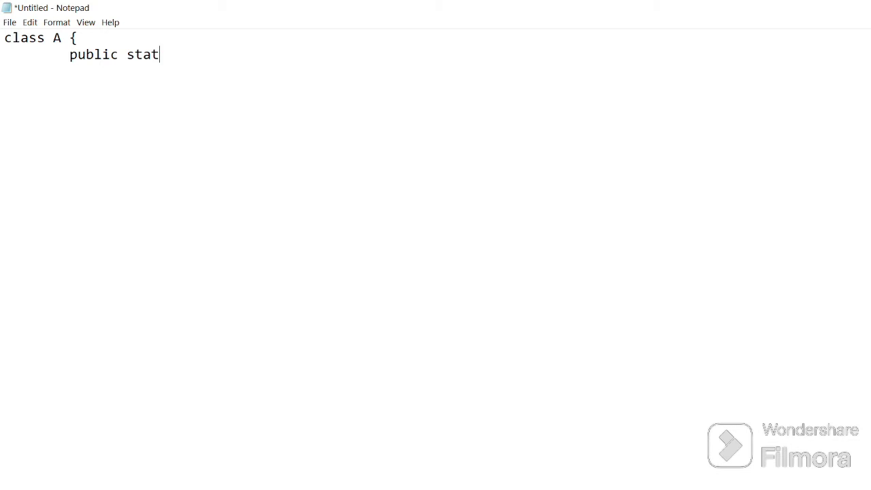
text(ic void main)
text((St))
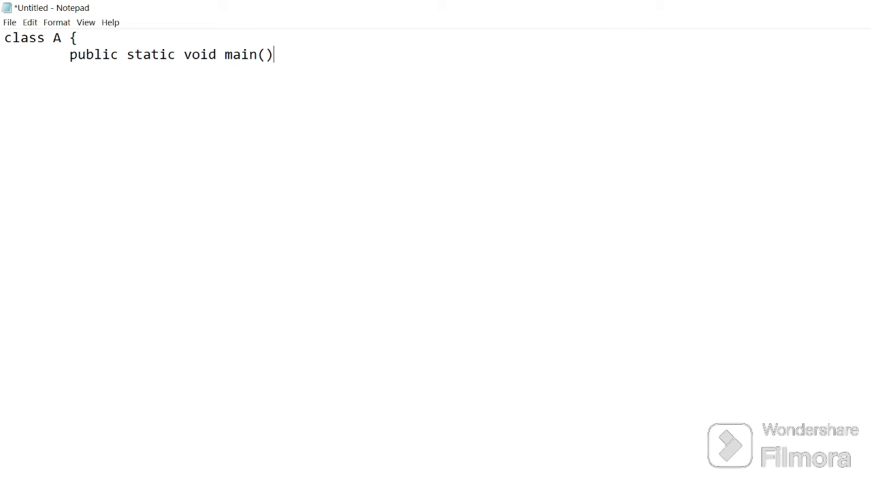
key(Left)
text(String[] )
text(args)
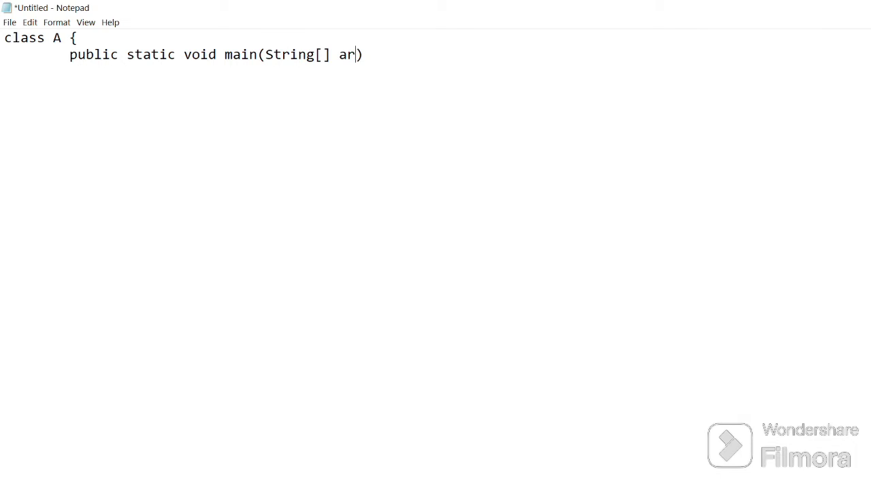
key(Right)
text({)
Add an empty "System.out.println();" statement on a new line inside the main method
key(Return)
key(Tab)
text(System)
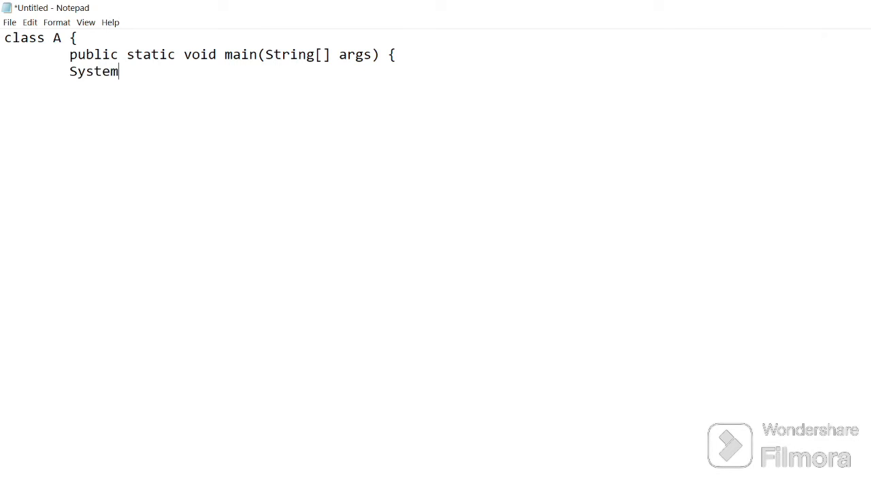
text(.out.println();)
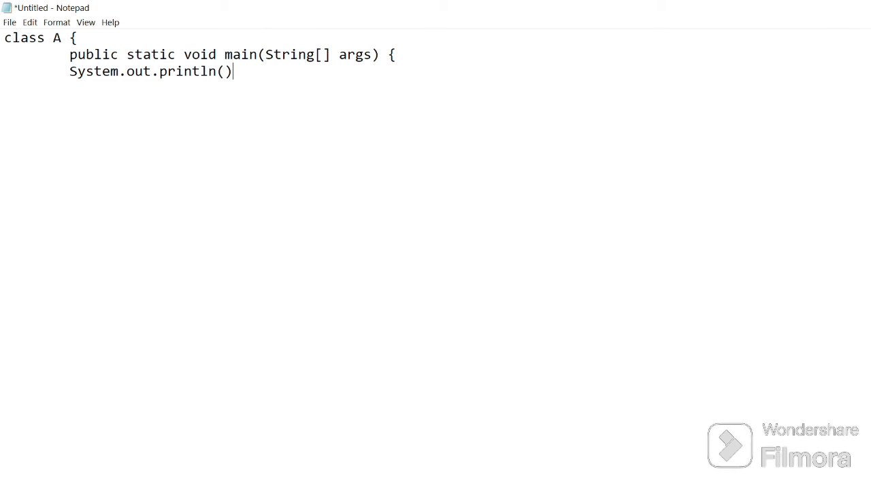
Insert the quoted string "Welcome to Creative Java Programming" between the println parentheses
key(Left)
key(Left)
text("")
key(Left)
text(Hell)
key(BackSpace)
key(BackSpace)
key(BackSpace)
key(BackSpace)
text(Welcome)
text( o)
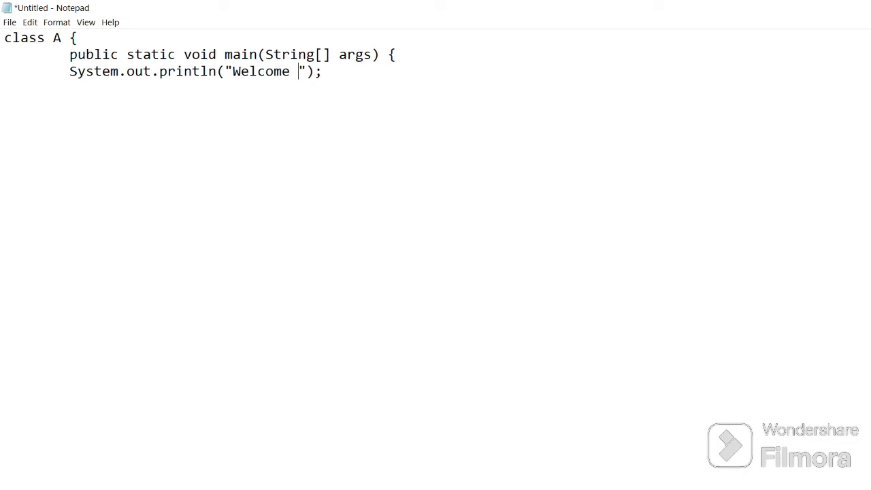
key(BackSpace)
text(to Cr)
text(eative)
text( Java P)
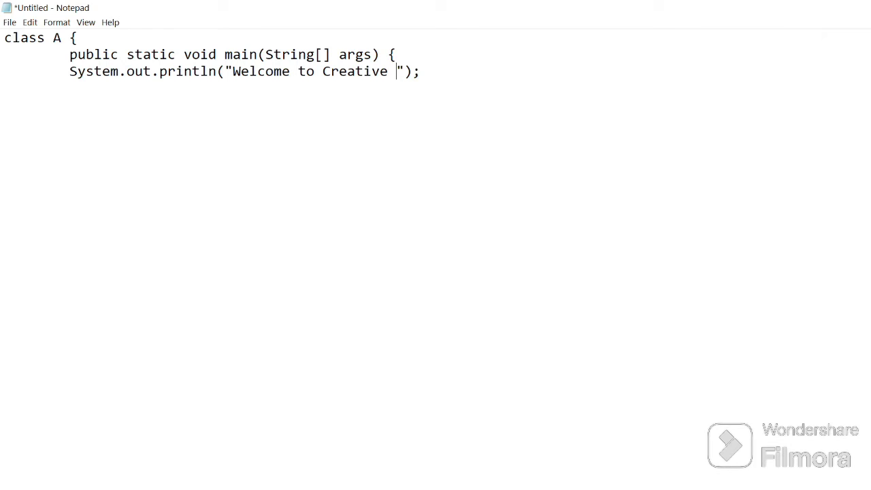
text(rogrammi)
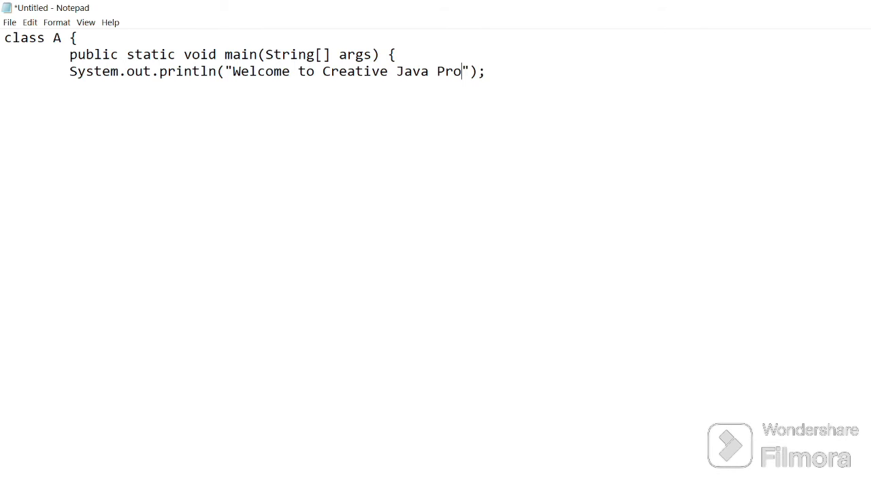
text(ng)
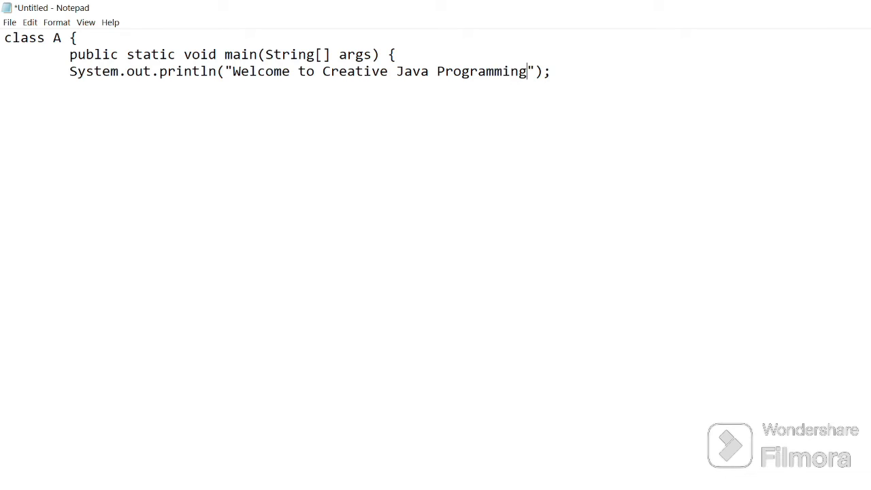
Add the closing braces for the main method and class A on separate lines below the println statement
key(Right)
key(Right)
key(Right)
key(Tab)
text(}+)
key(BackSpace)
key(Return)
text(})
Highlight the class name A, start saving the document and browse to the Java folder on drive D
drag(62, 38, 54, 39)
key(ctrl+s)
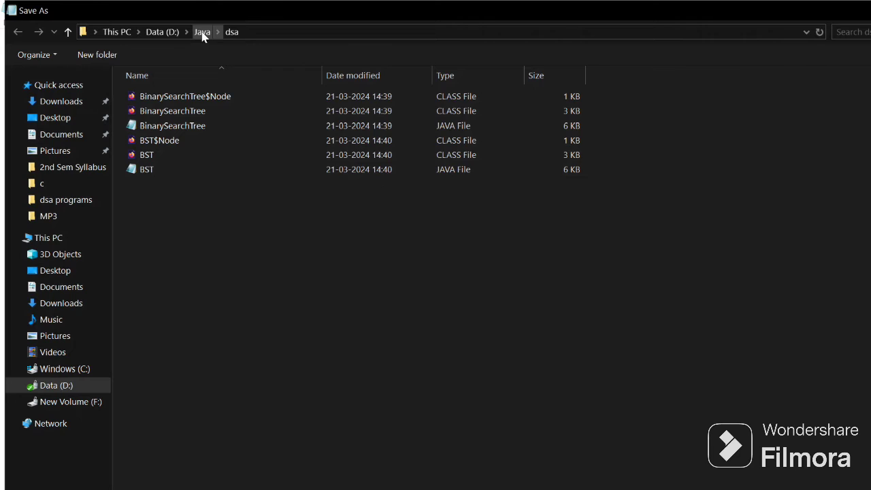
click(158, 35)
double_click(206, 272)
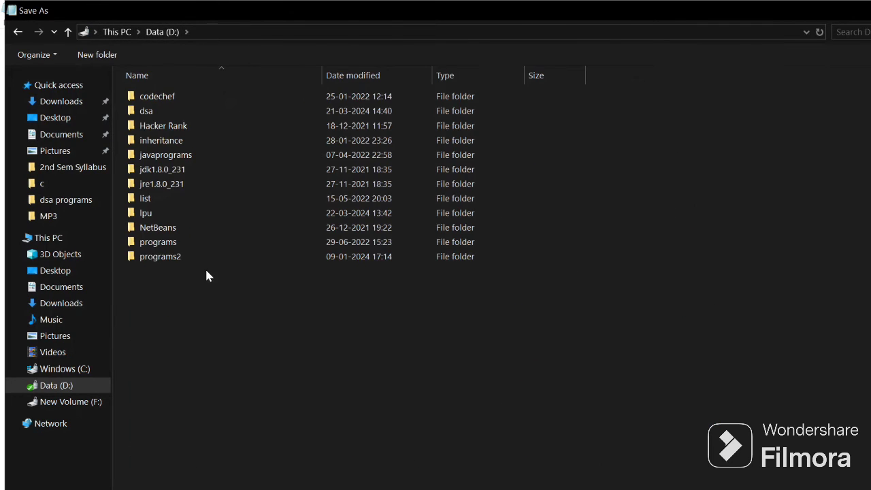
right_click(170, 307)
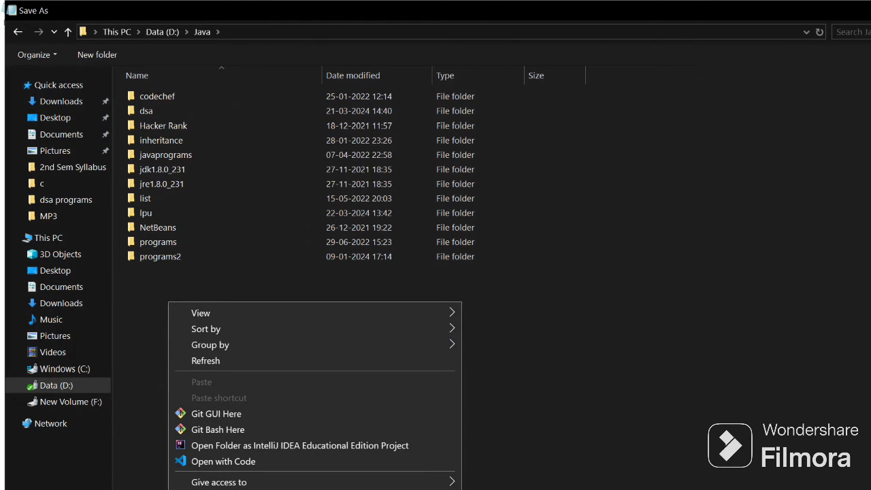
mouse_move(204, 489)
click(156, 280)
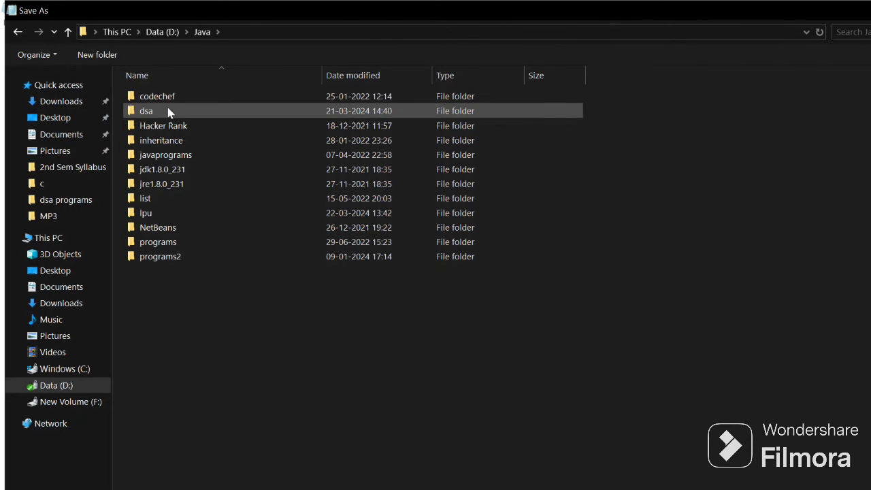
Create a new folder named "java progrmas" inside D:\Java
right_click(171, 306)
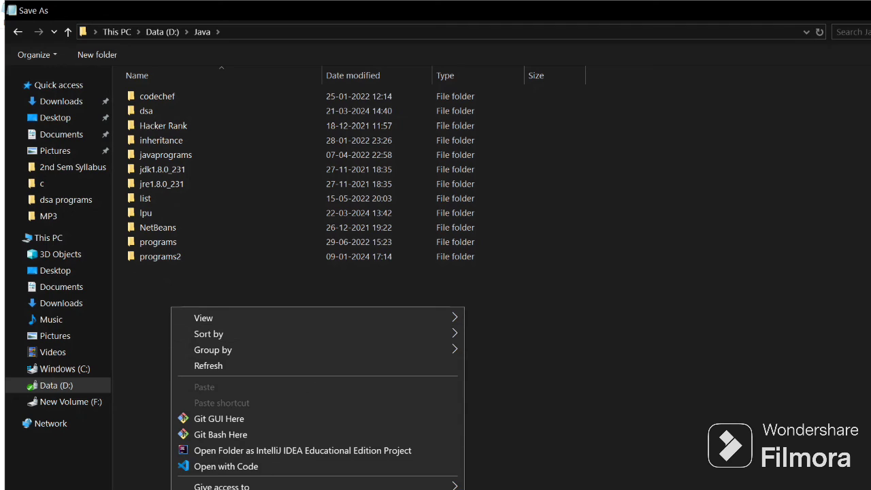
mouse_move(218, 489)
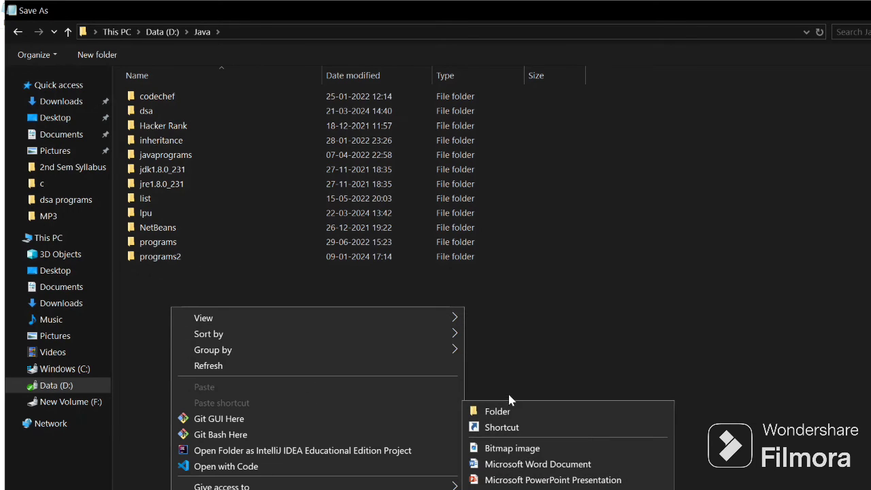
click(503, 411)
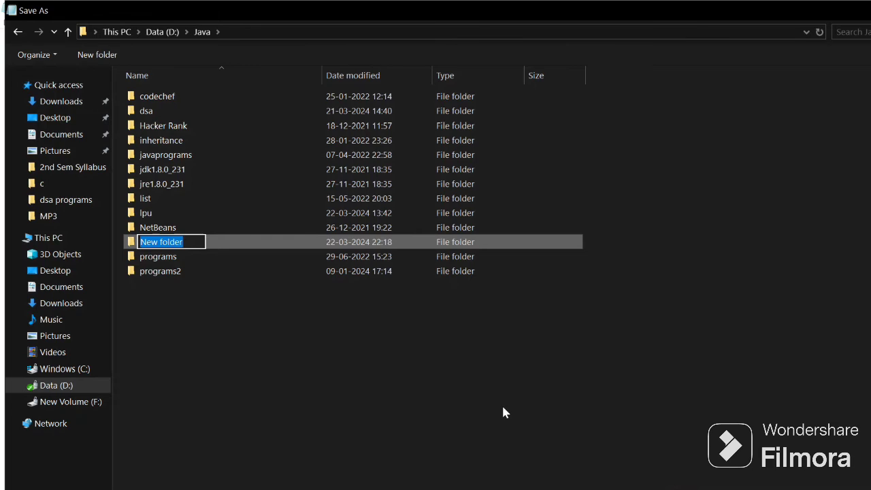
text(java)
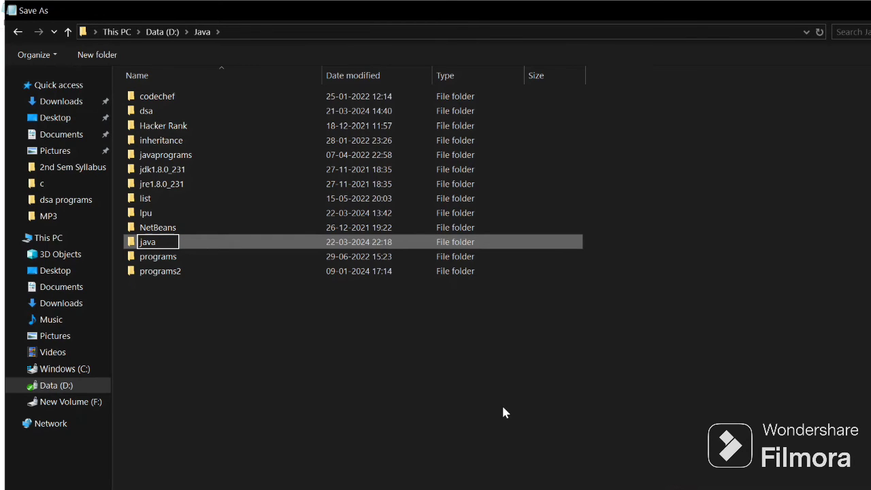
text( progrma)
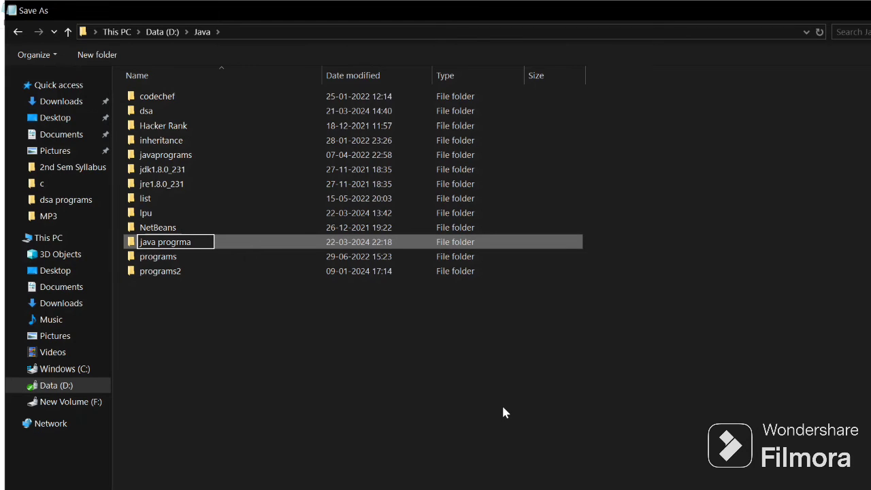
text(s)
key(Return)
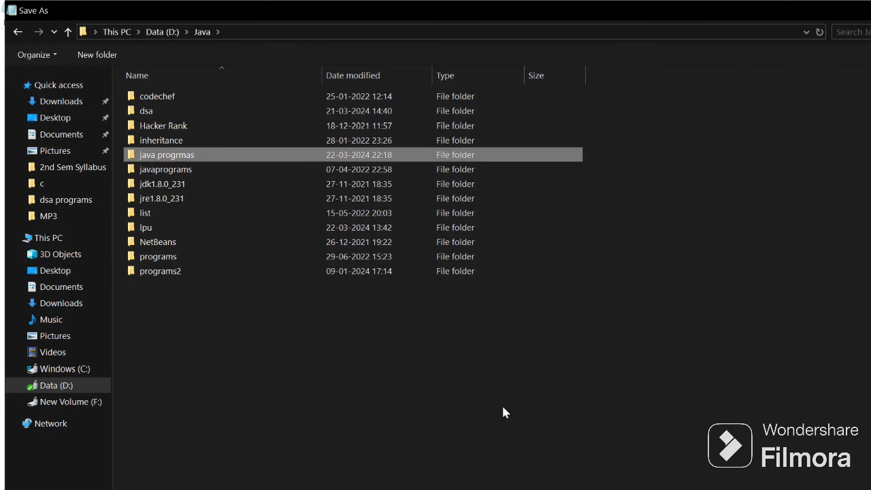
Rename the new folder as "java programs" and save the program inside it as A.java
right_click(222, 156)
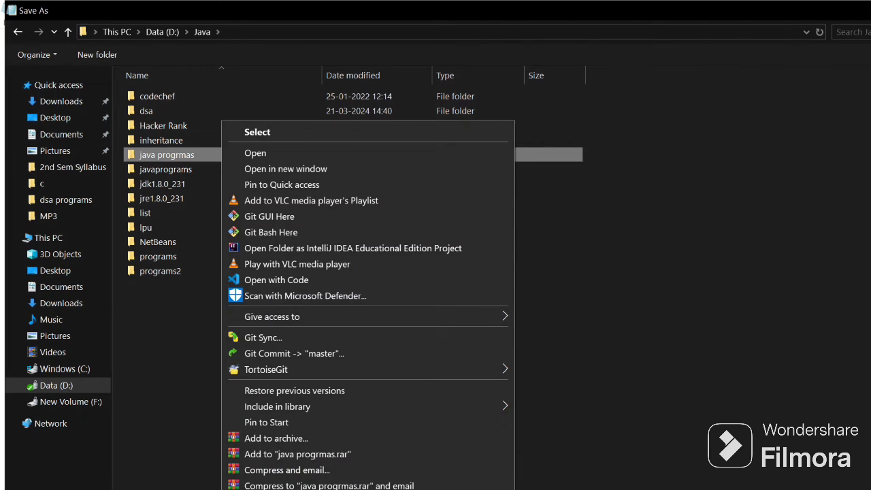
key(m)
key(End)
key(BackSpace)
key(BackSpace)
text(s)
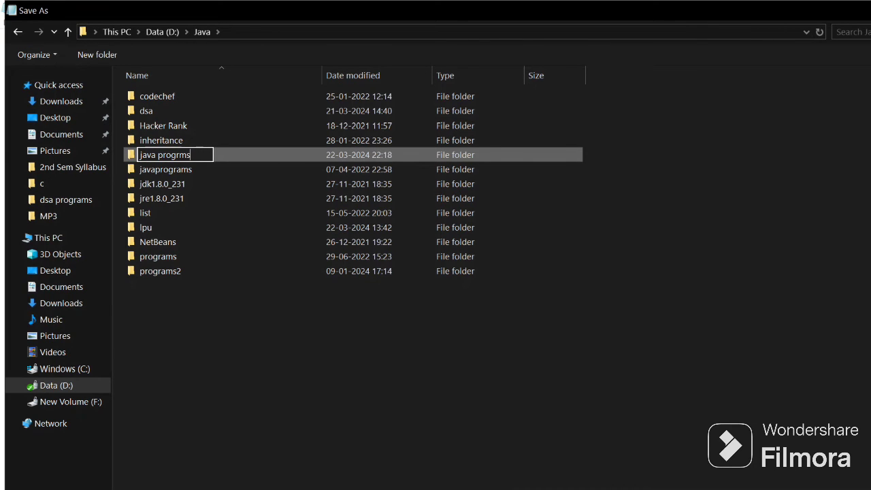
key(BackSpace)
key(BackSpace)
text(ams)
key(Return)
key(Return)
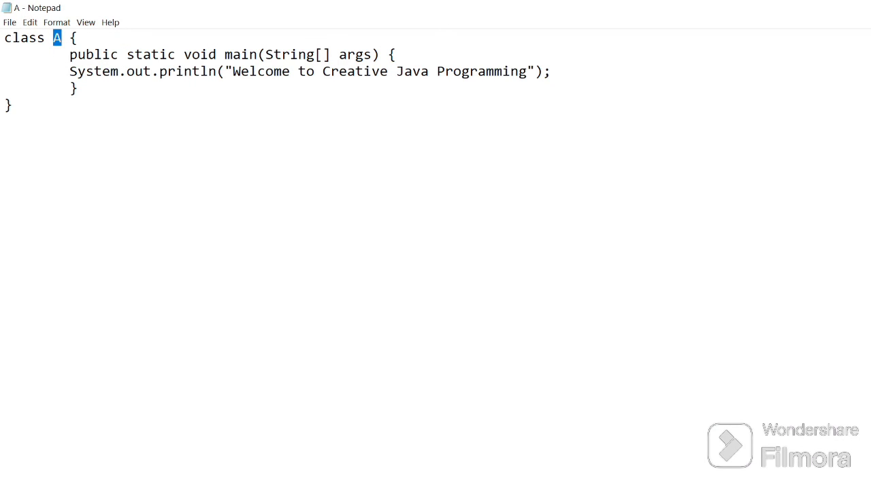
Search Windows for "cmd" and start Command Prompt as administrator
key(super)
text(com)
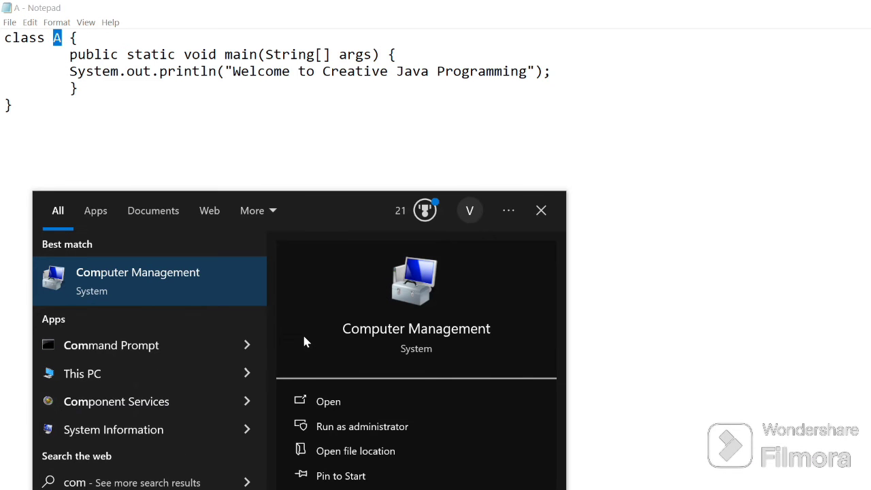
key(BackSpace)
key(BackSpace)
text(md)
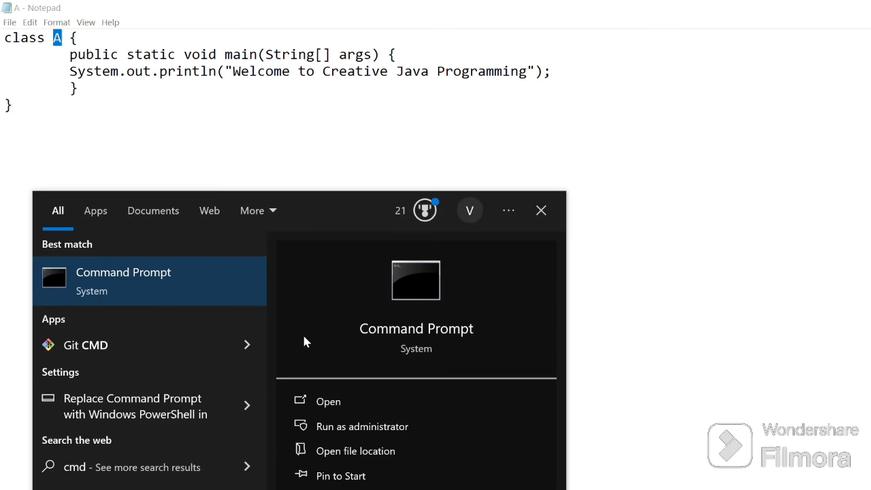
key(ctrl+shift+Return)
Switch the command line to drive D and list its contents with "dir"
text(d:)
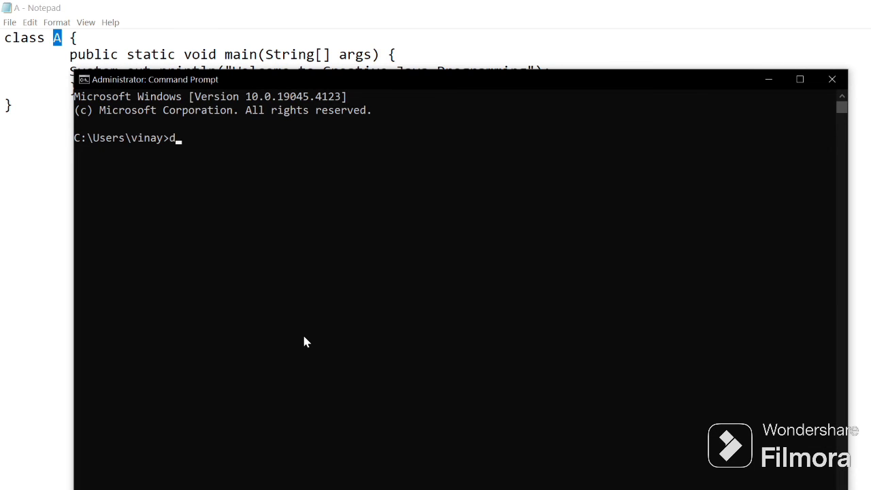
key(Return)
text(dir)
key(Return)
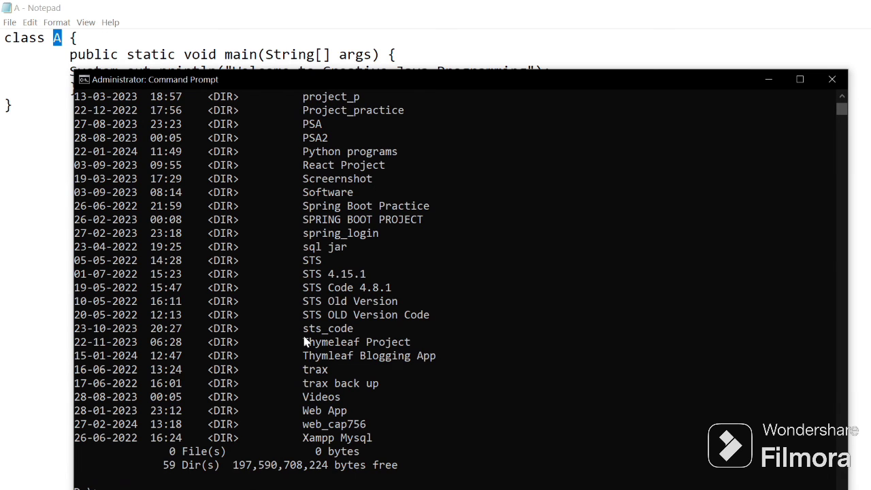
Examine the directory listing of drive D for the Java folder
scroll(305, 342, up, 15)
scroll(304, 342, down, 15)
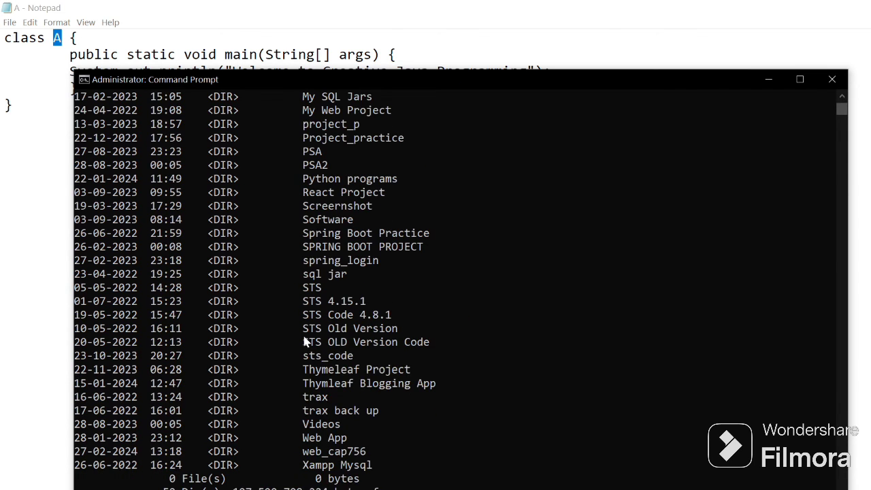
scroll(308, 361, down, 10)
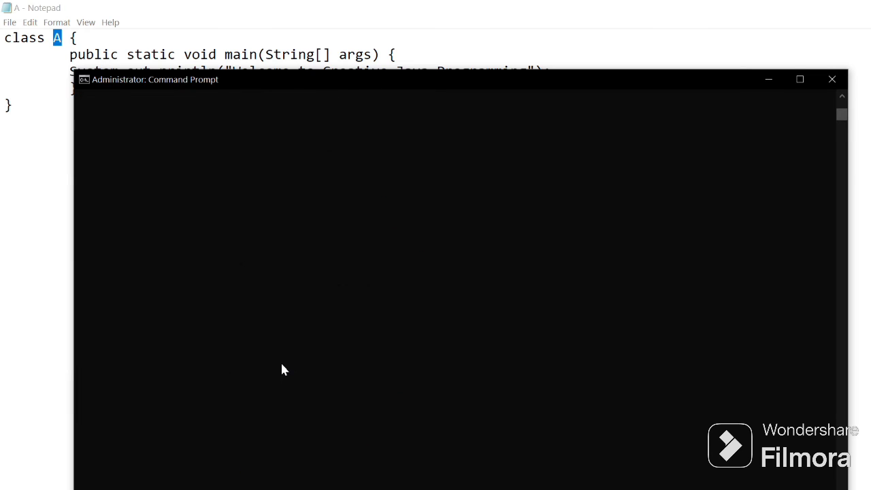
scroll(282, 364, up, 10)
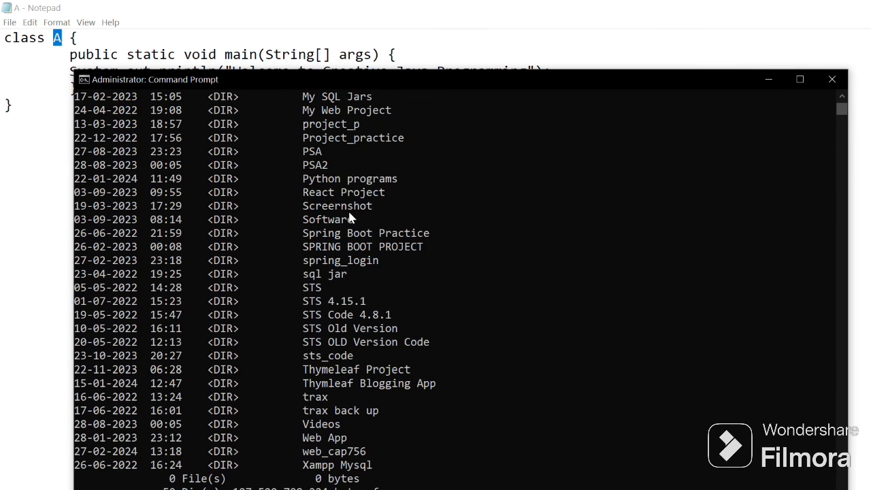
scroll(349, 217, up, 1)
scroll(349, 217, up, 6)
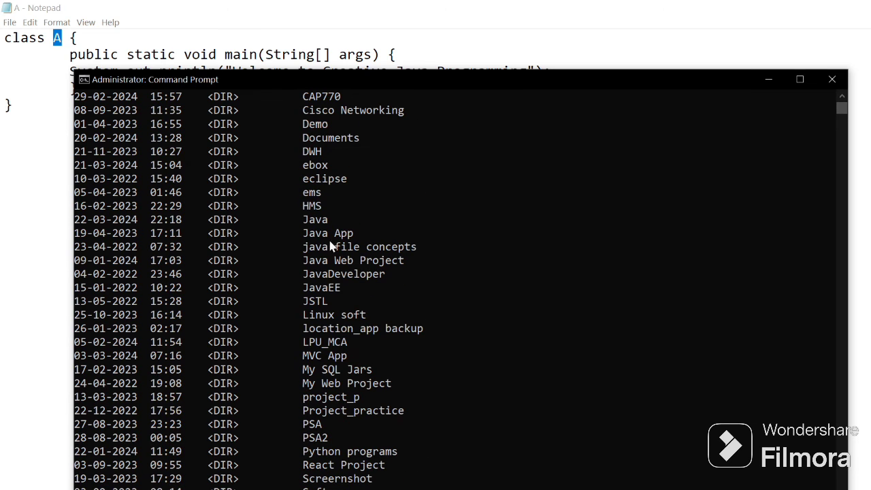
scroll(360, 281, down, 6)
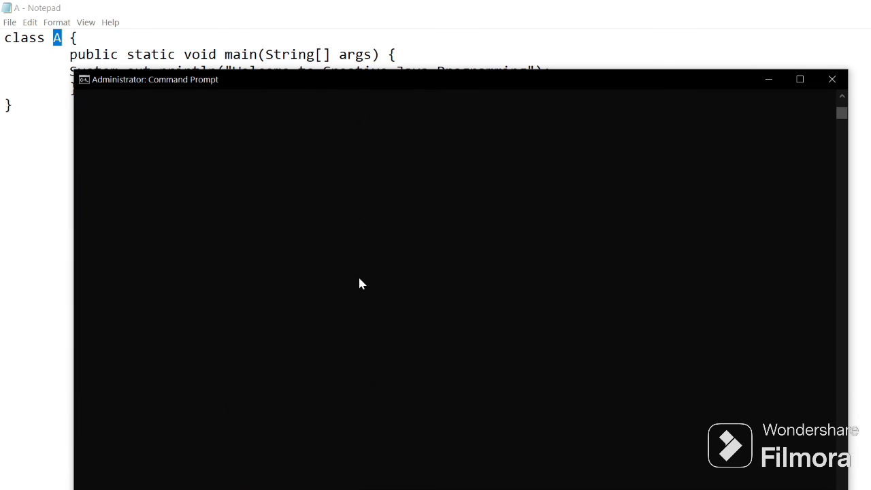
scroll(361, 280, down, 6)
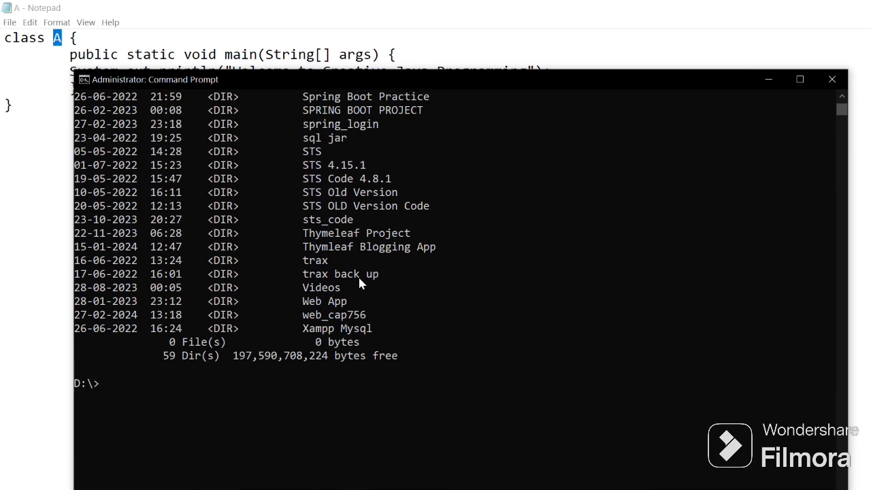
Change to the Java folder with "cd java" and list its contents with "dir"
text(cd)
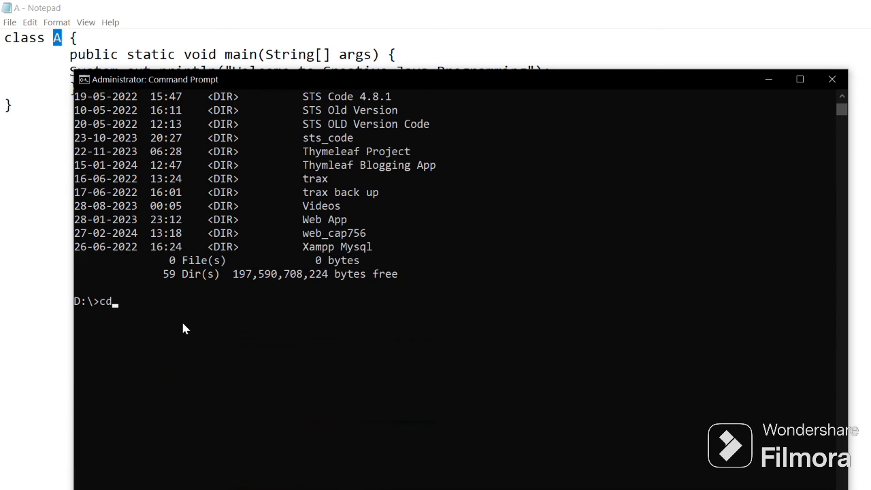
text( java)
key(Return)
text(dir)
key(Return)
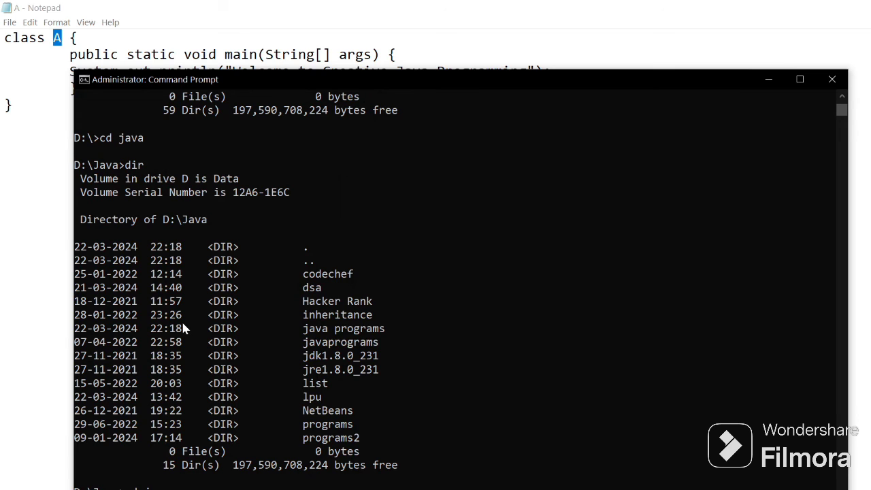
Change to the subfolder with "cd java programs" and list its files with "dir"
key(Return)
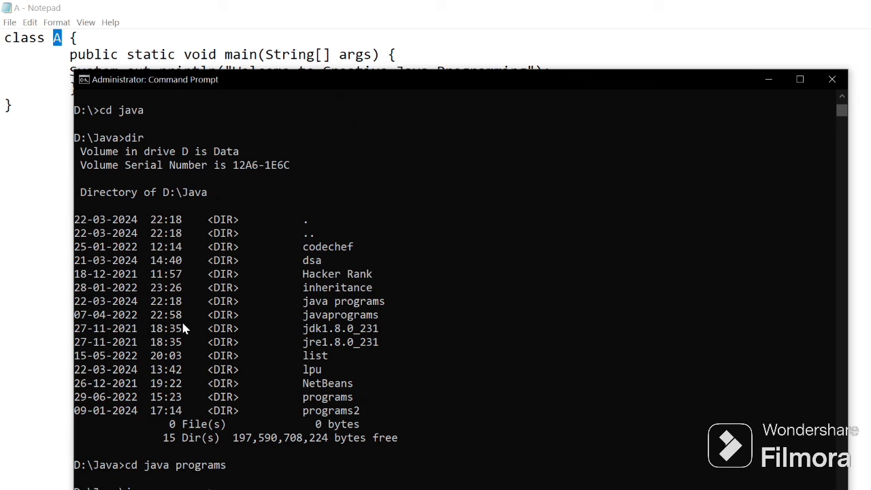
text(dir)
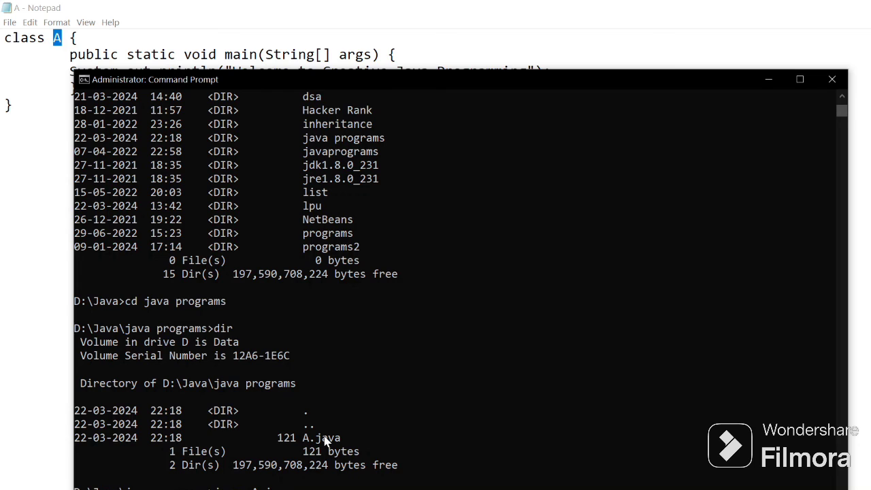
Compile the program with "javac A.java" and run it with "java A", switching back to Notepad at the end
key(Return)
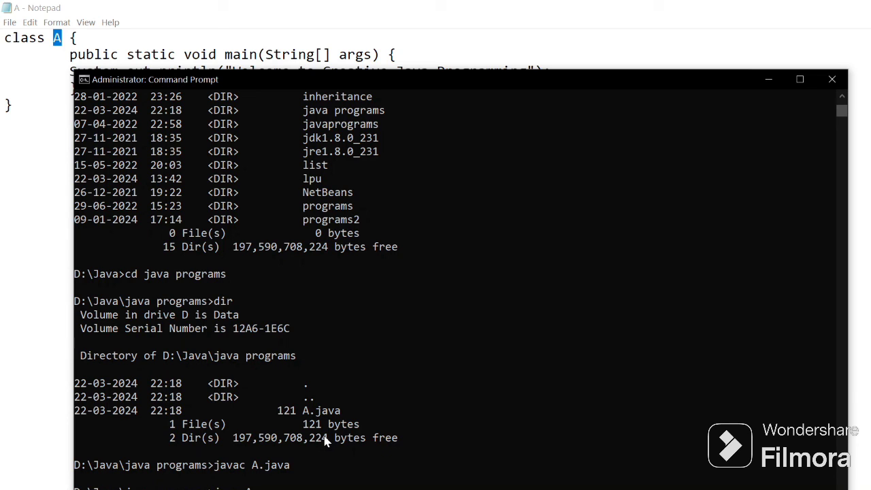
key(Return)
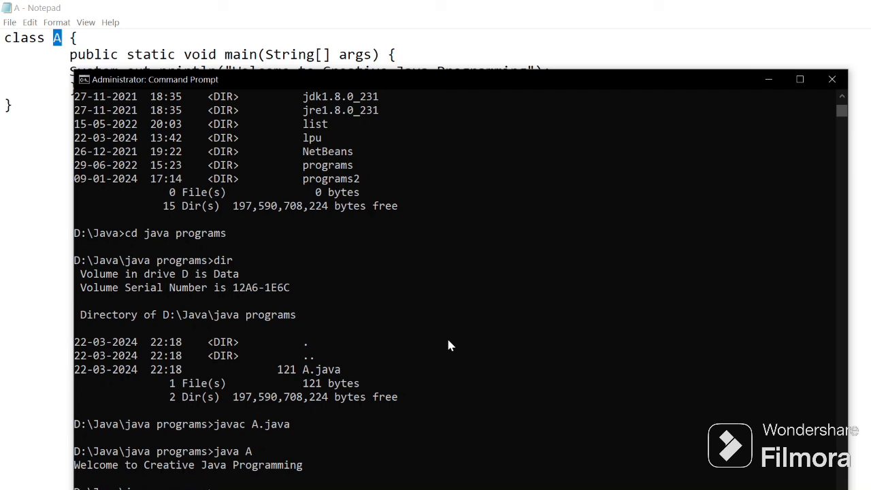
key(alt+Tab)
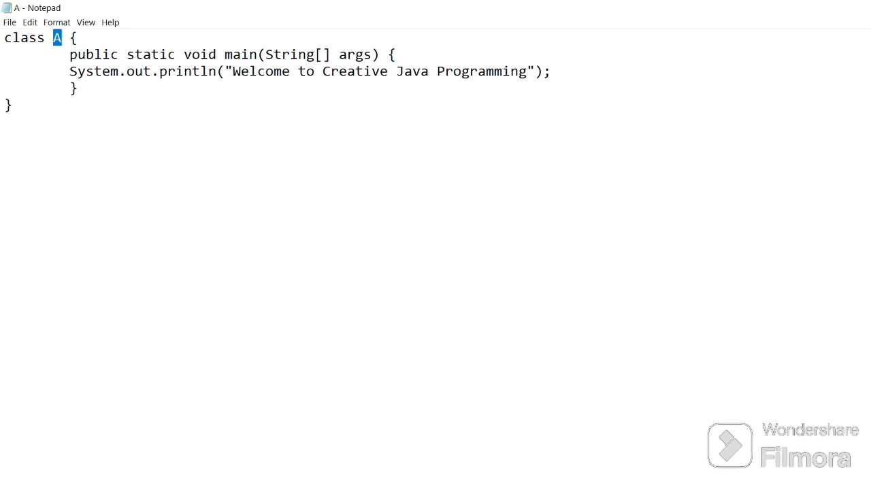